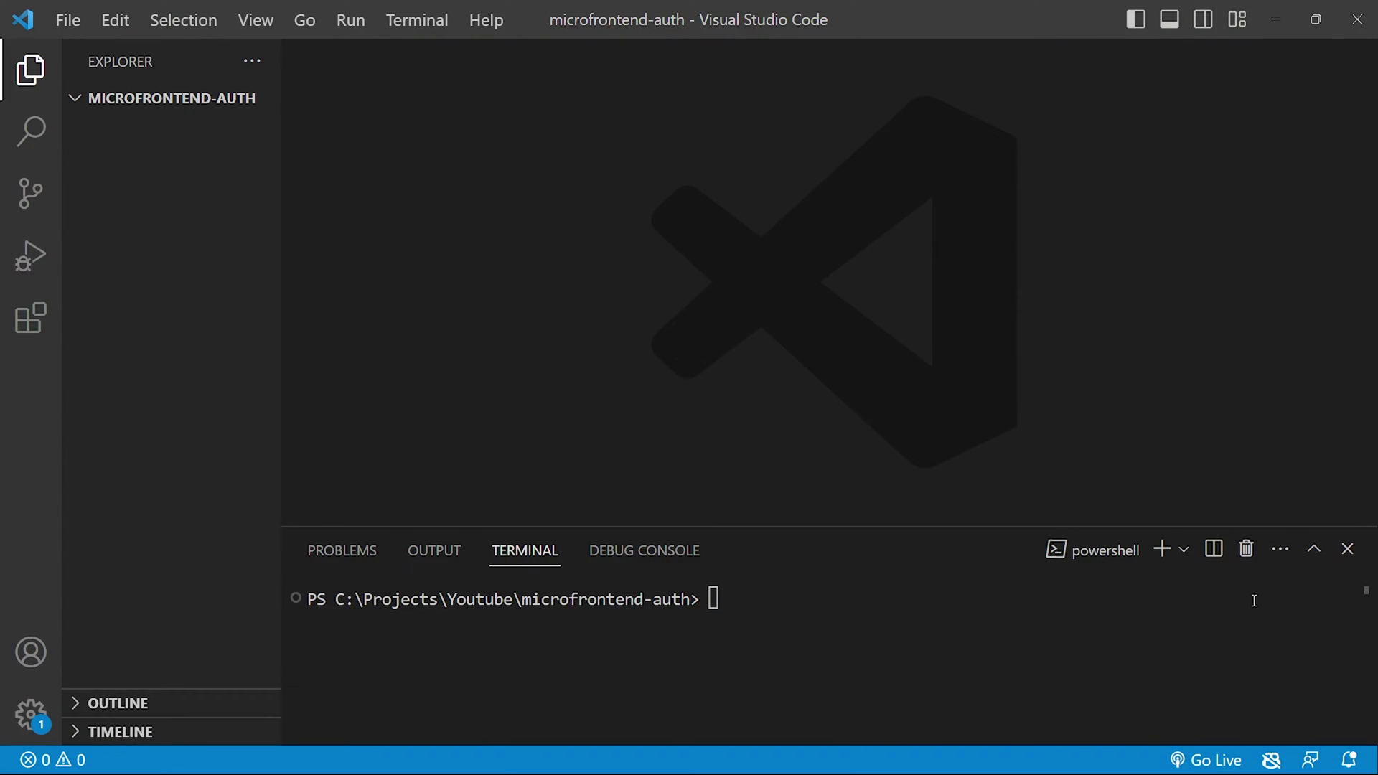
Run node --version in the terminal, which reports v16.16.0.
{"action": "left_click", "coordinate": [1021, 677]}
{"action": "type", "text": "node -"}
{"action": "type", "text": "-version"}
{"action": "key", "text": "Return"}
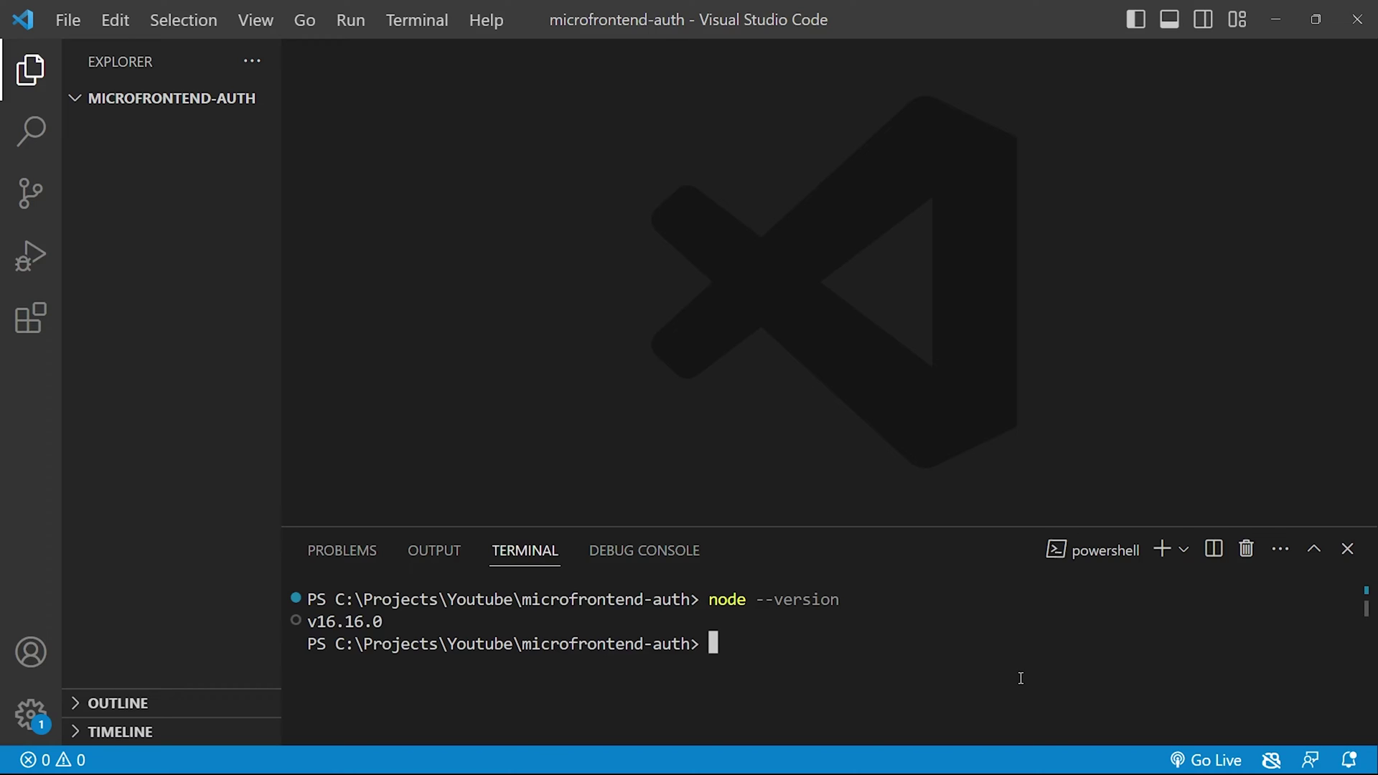
Enlarge the terminal panel and run ng version, confirming Angular CLI 15.2.4.
{"action": "left_click_drag", "start_coordinate": [894, 528], "coordinate": [819, 351]}
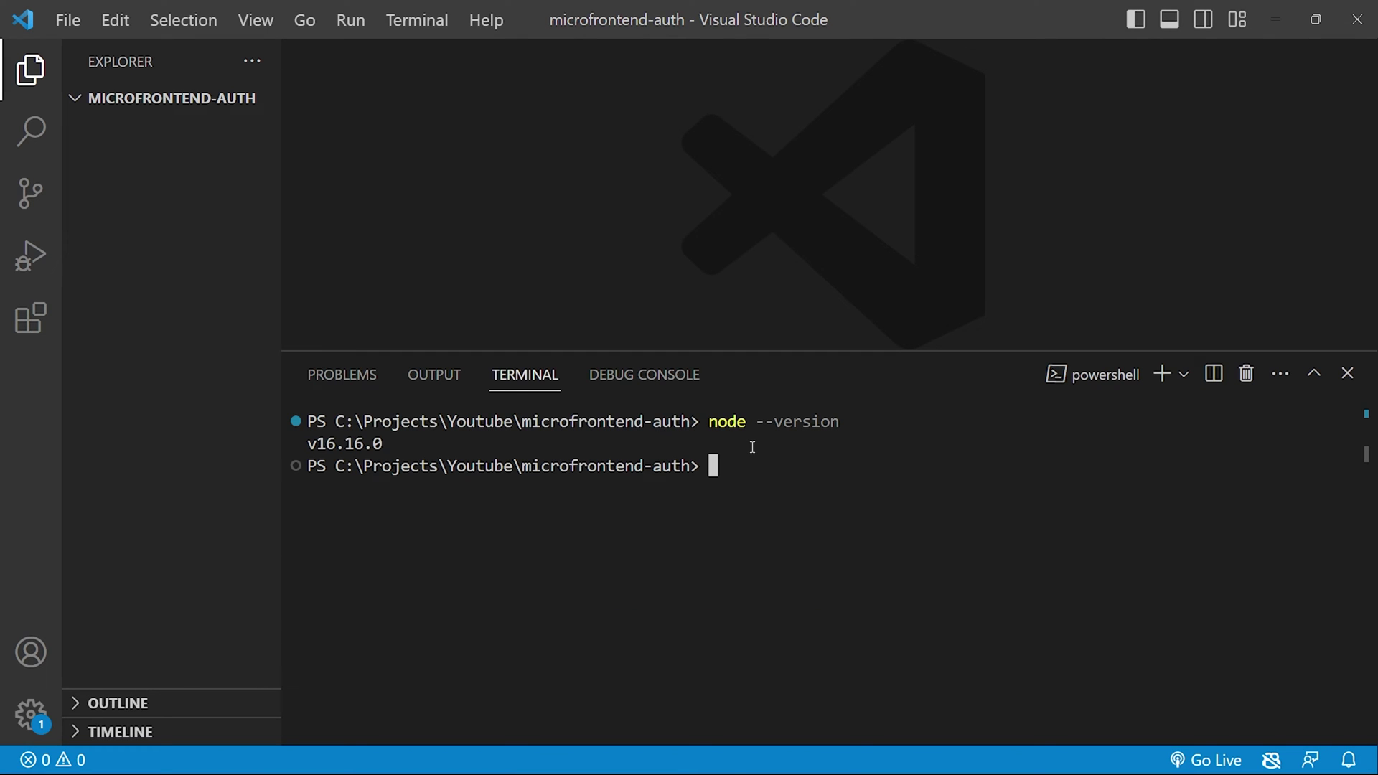
{"action": "type", "text": "ng versi"}
{"action": "type", "text": "on"}
{"action": "key", "text": "Return"}
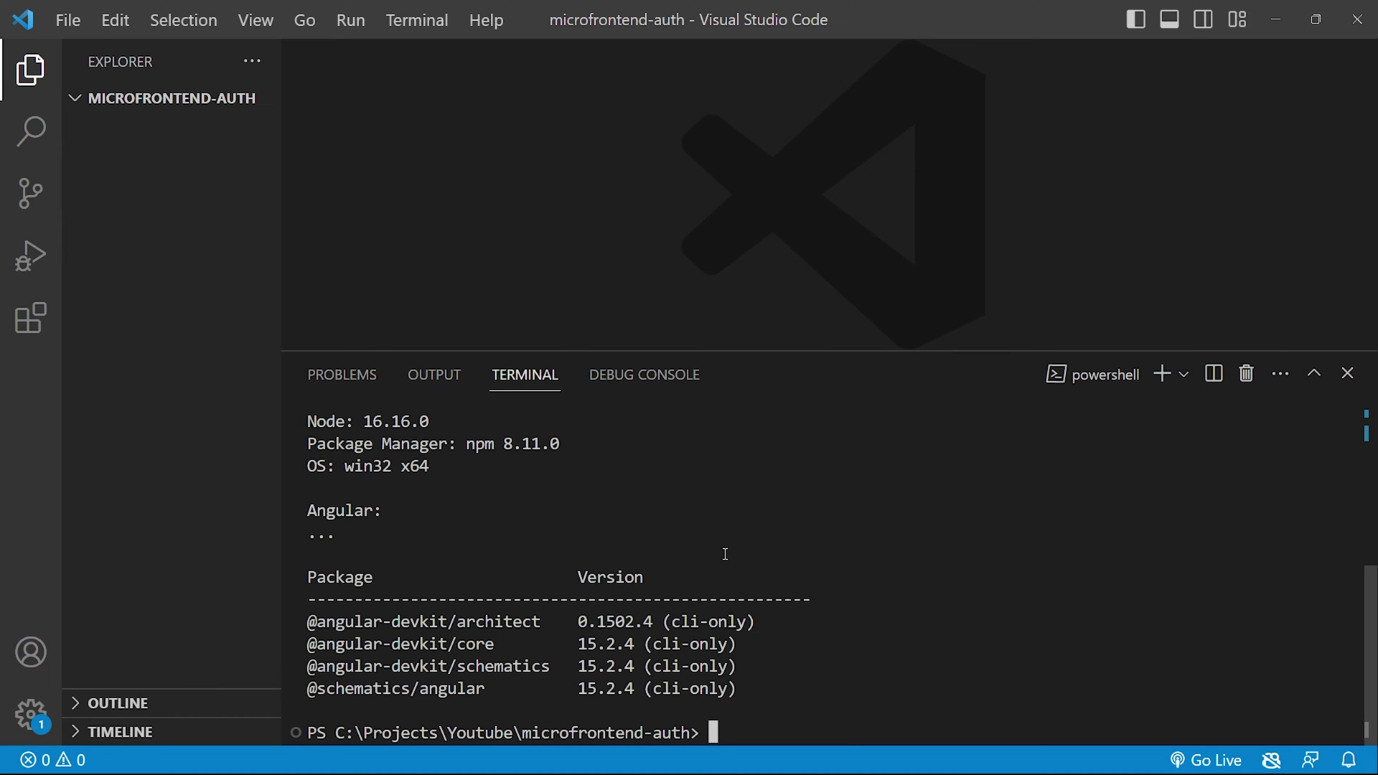
{"action": "scroll", "coordinate": [725, 553], "scroll_direction": "up", "scroll_amount": 5}
{"action": "scroll", "coordinate": [646, 553], "scroll_direction": "up", "scroll_amount": 3}
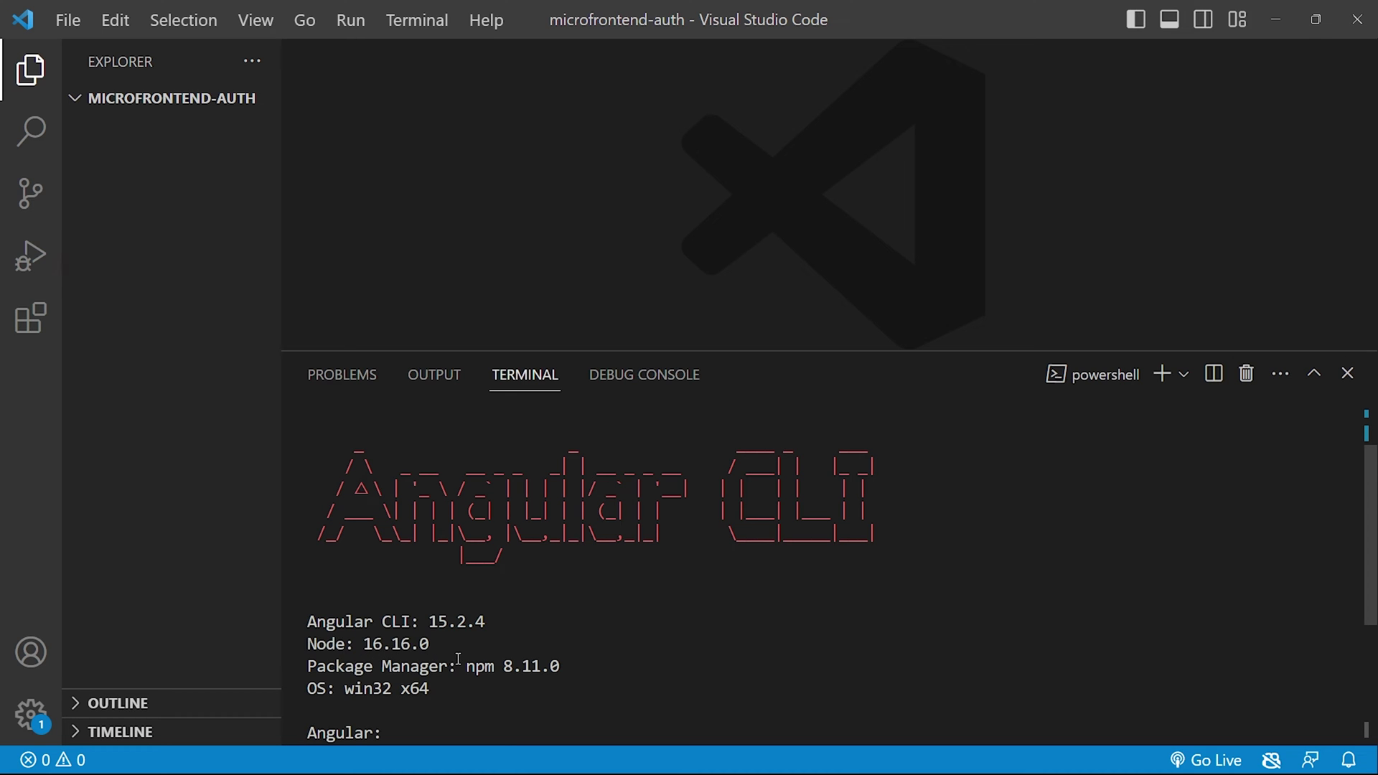
{"action": "scroll", "coordinate": [611, 632], "scroll_direction": "up", "scroll_amount": 3}
{"action": "scroll", "coordinate": [624, 542], "scroll_direction": "down", "scroll_amount": 5}
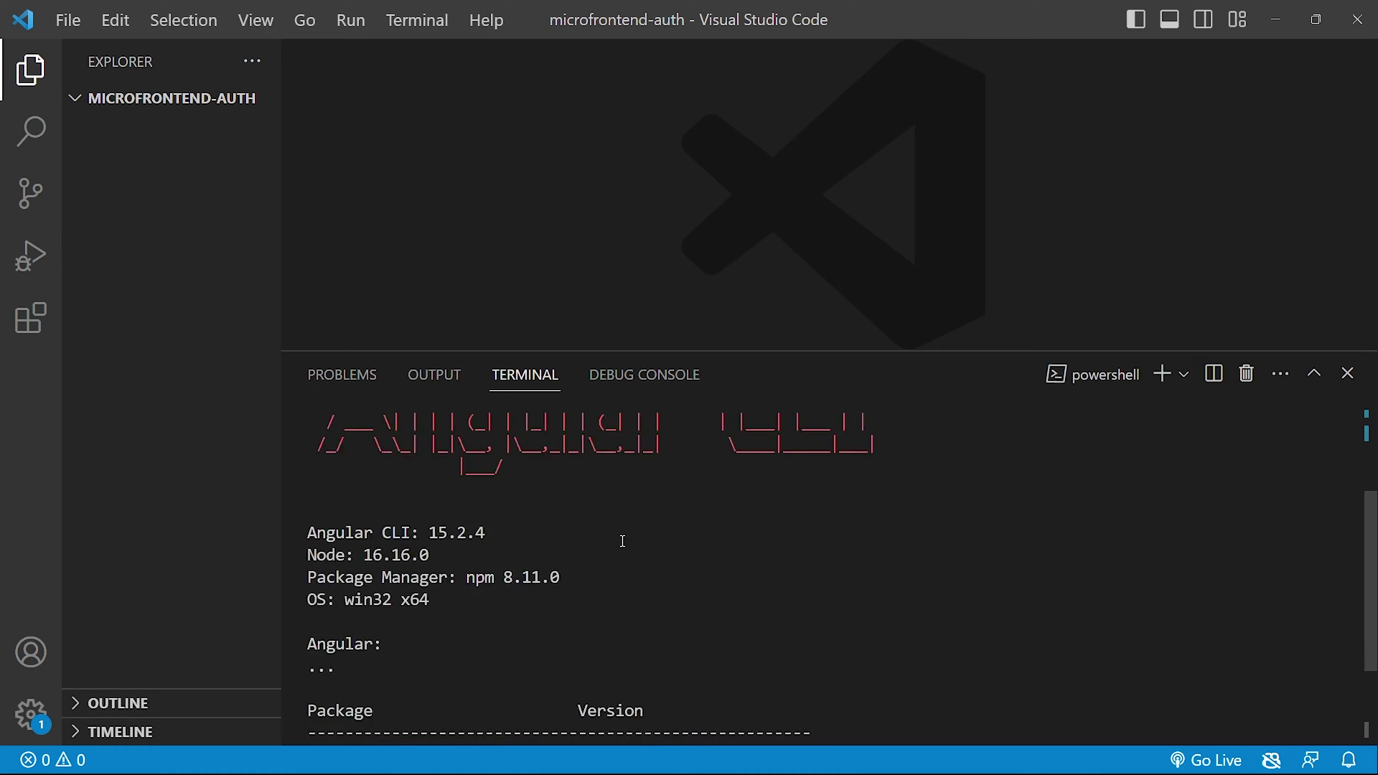
{"action": "scroll", "coordinate": [622, 592], "scroll_direction": "down", "scroll_amount": 3}
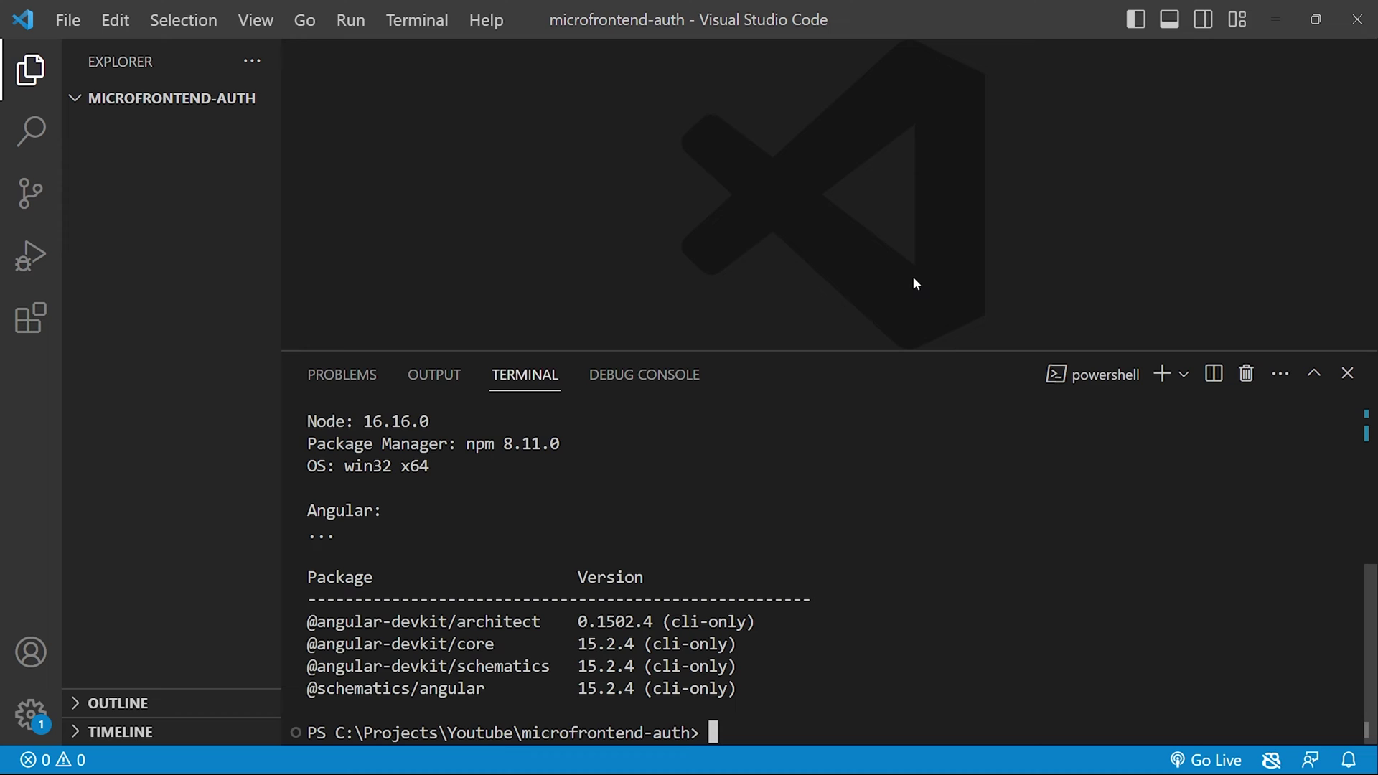
{"action": "left_click_drag", "start_coordinate": [911, 353], "coordinate": [886, 296]}
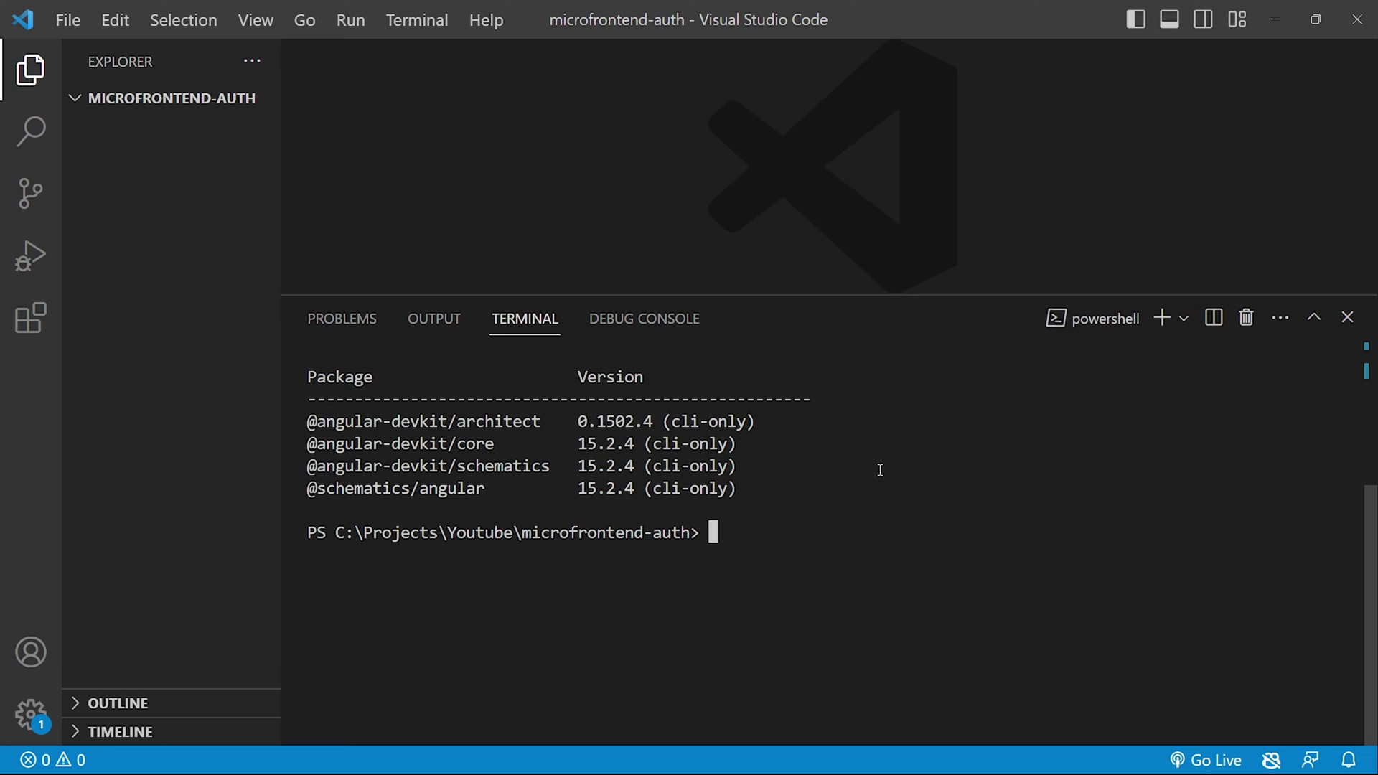
{"action": "type", "text": "ng new "}
{"action": "type", "text": "bookapp"}
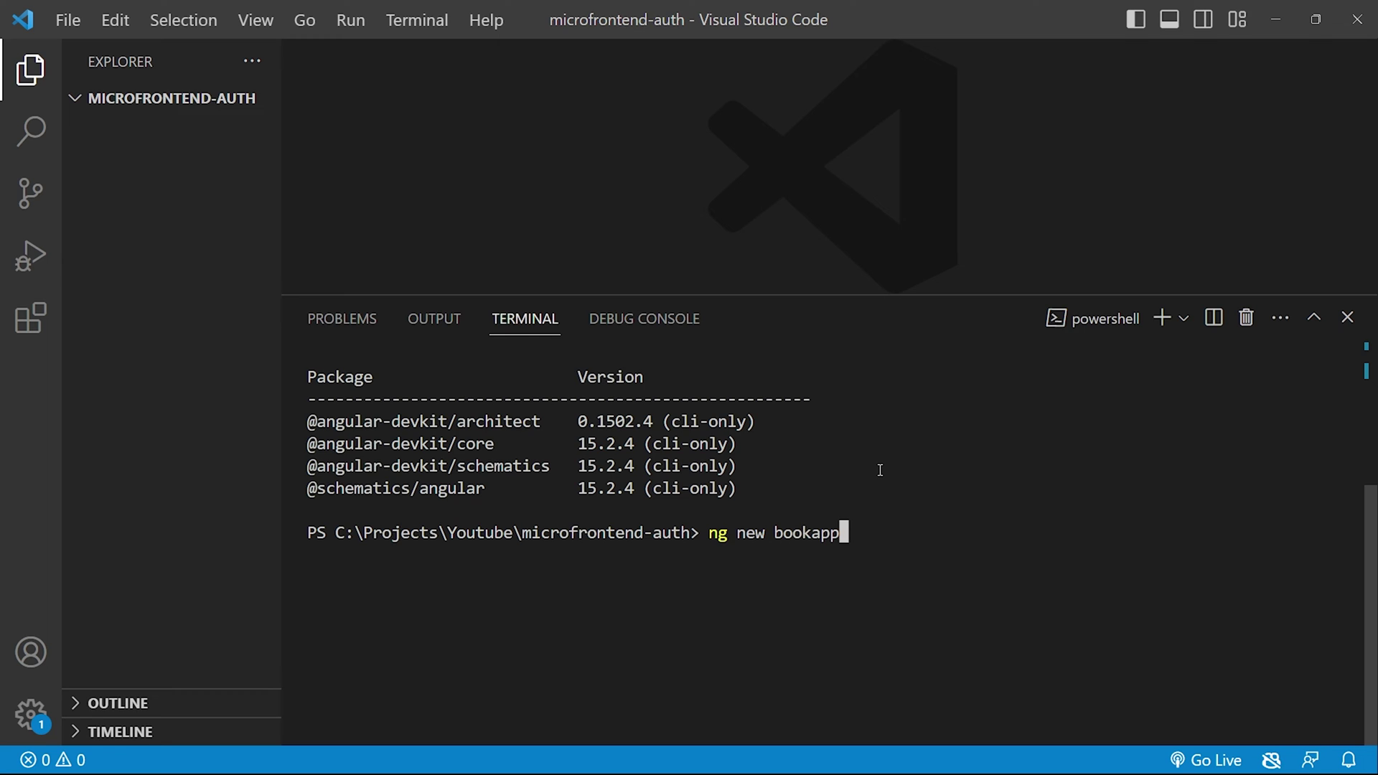
{"action": "type", "text": " --routi"}
{"action": "type", "text": "ng "}
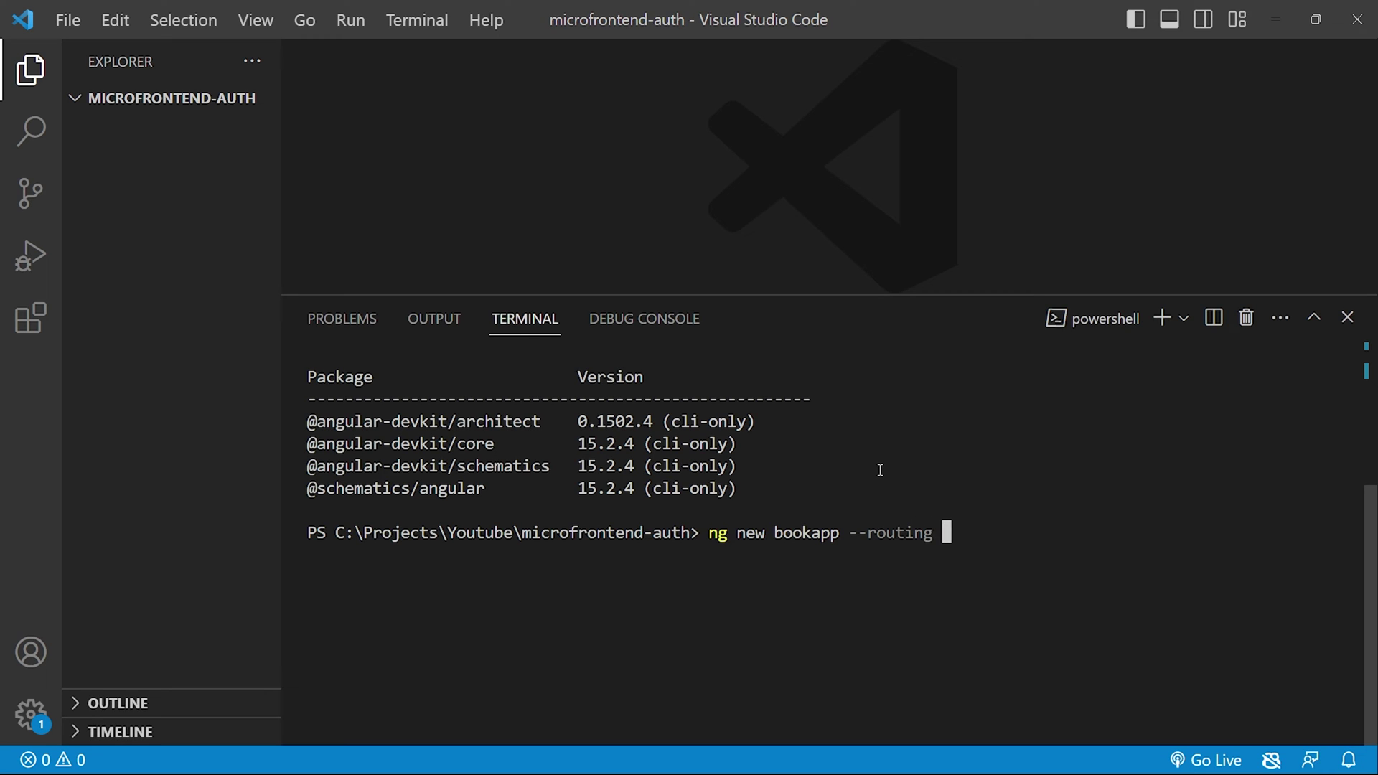
{"action": "type", "text": "--style="}
{"action": "type", "text": "scss"}
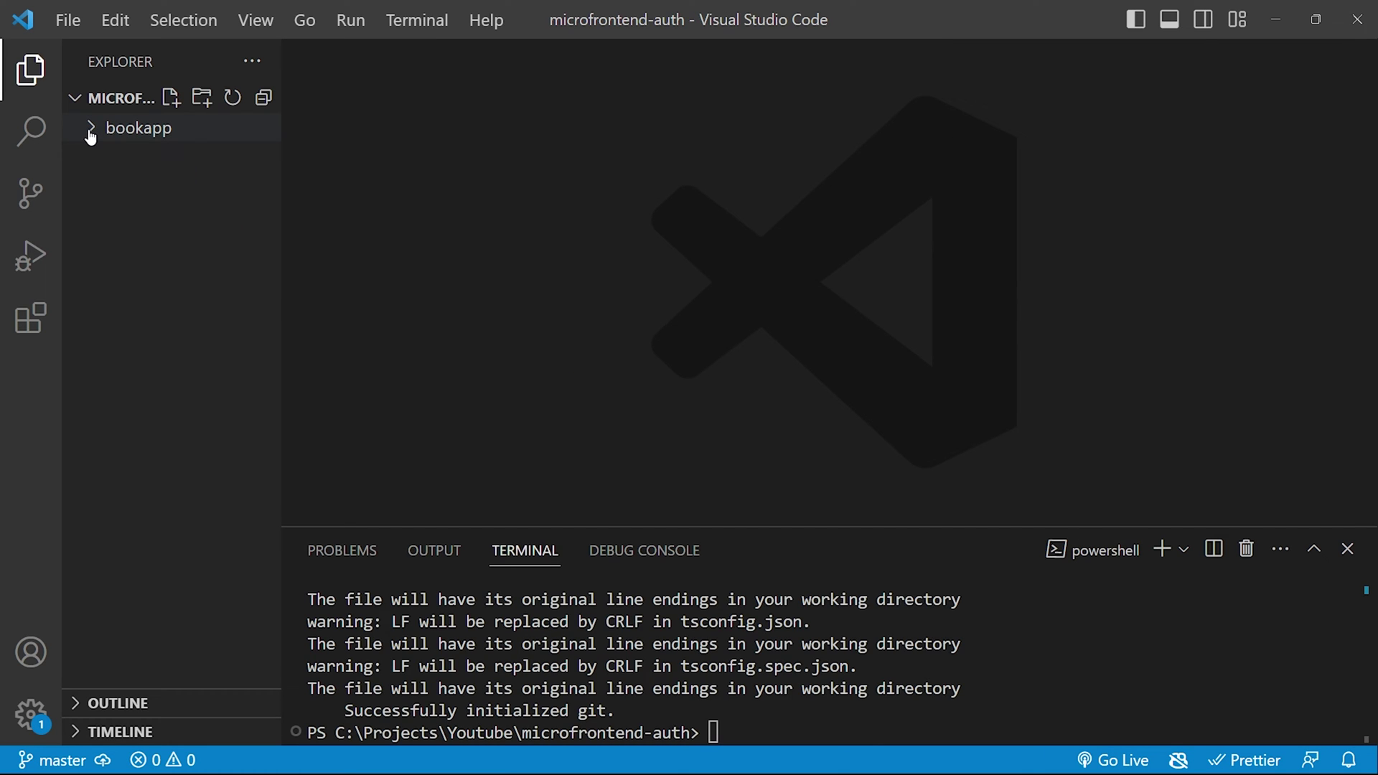
{"action": "left_click", "coordinate": [91, 130]}
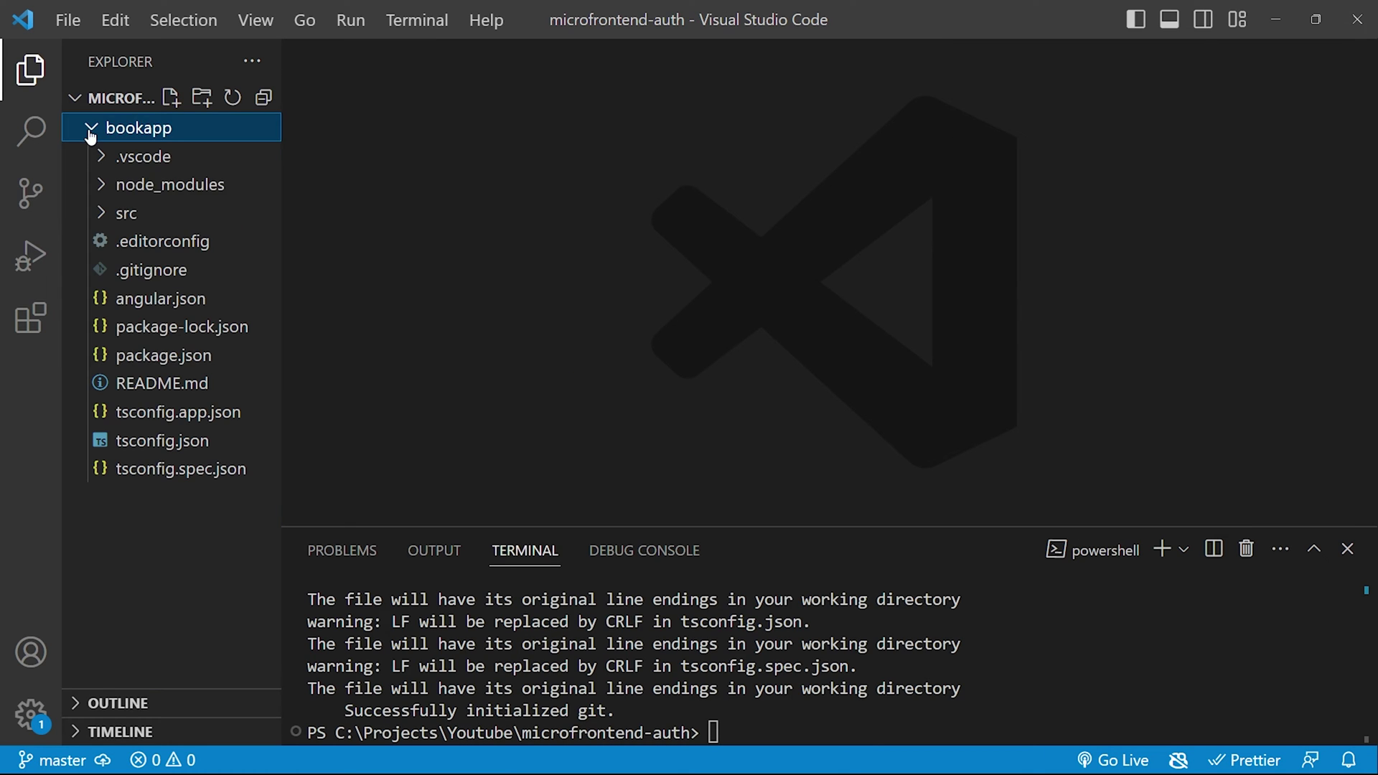
{"action": "left_click", "coordinate": [148, 358]}
{"action": "scroll", "coordinate": [604, 375], "scroll_direction": "down", "scroll_amount": 3}
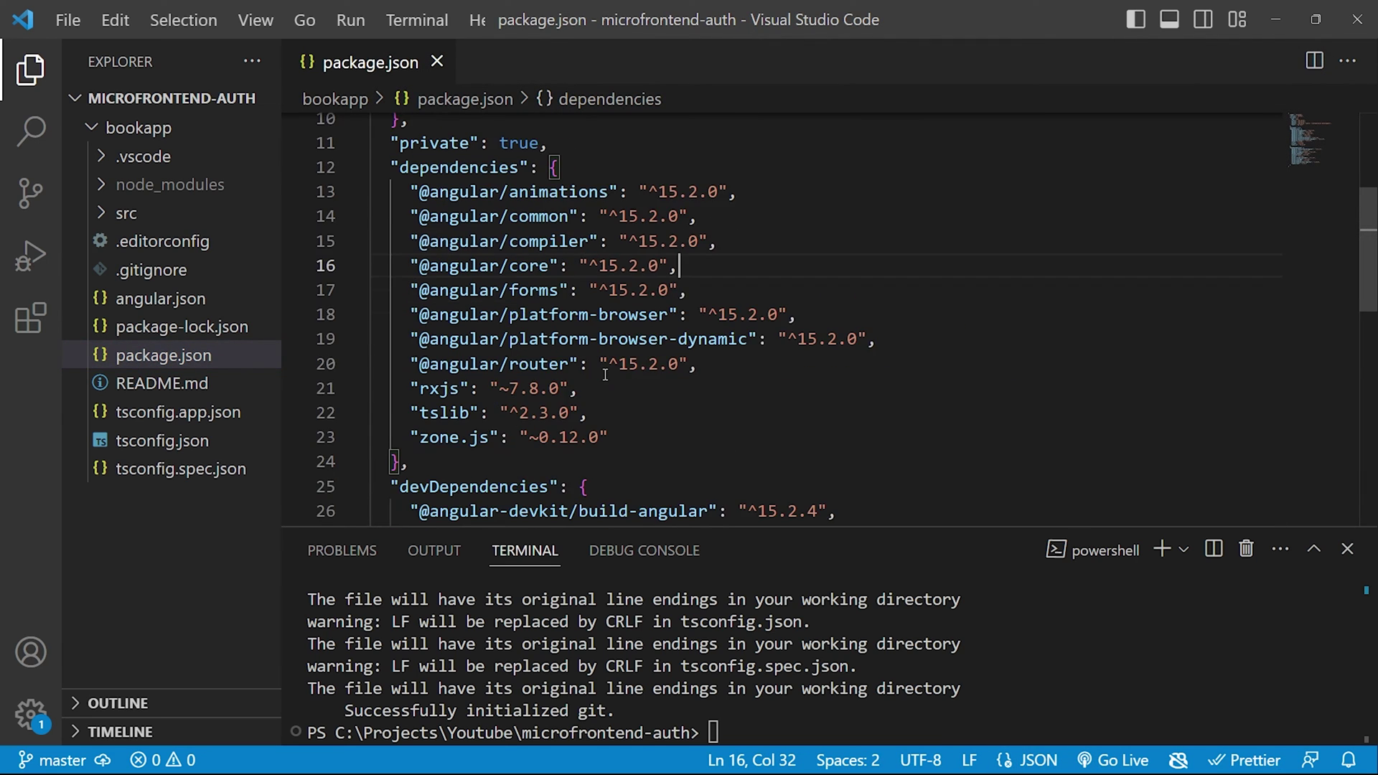
{"action": "scroll", "coordinate": [605, 376], "scroll_direction": "down", "scroll_amount": 3}
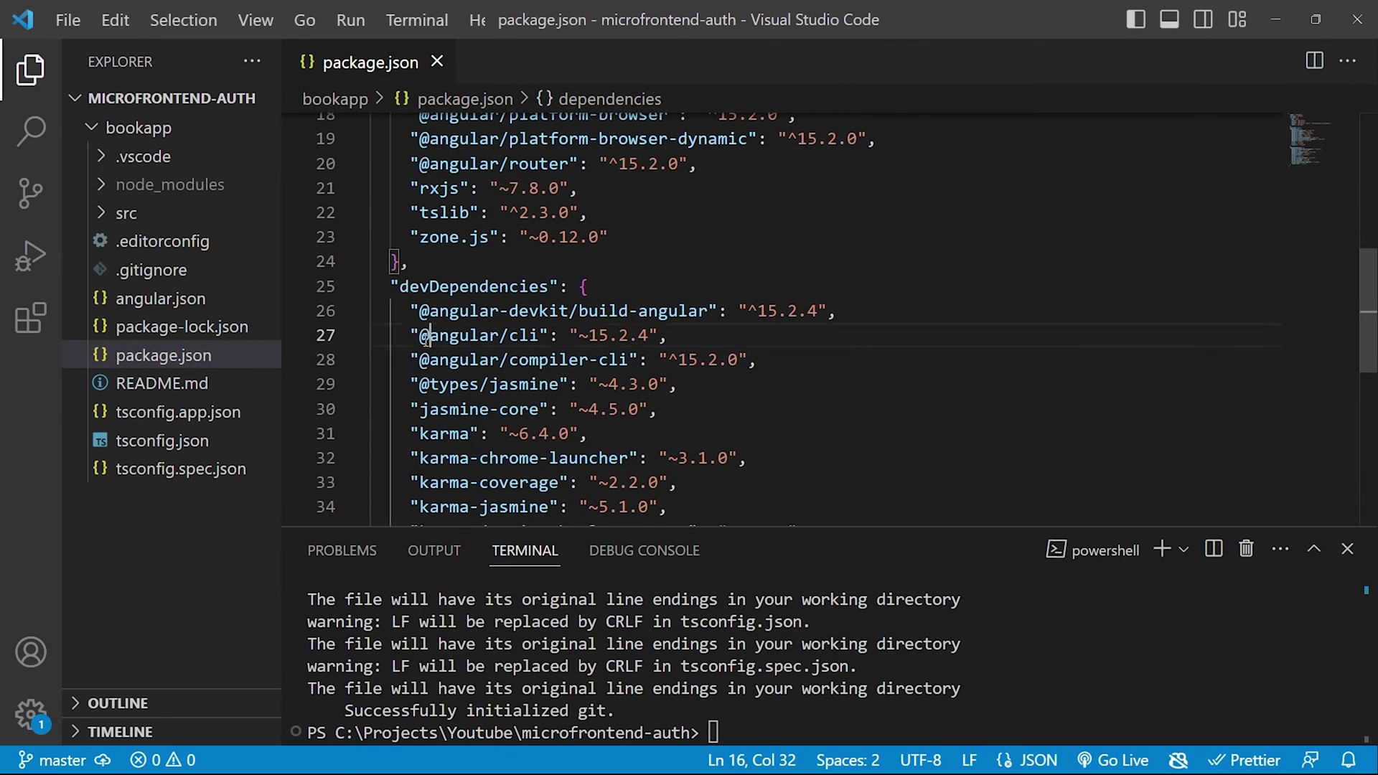
{"action": "left_click_drag", "start_coordinate": [422, 334], "coordinate": [658, 335]}
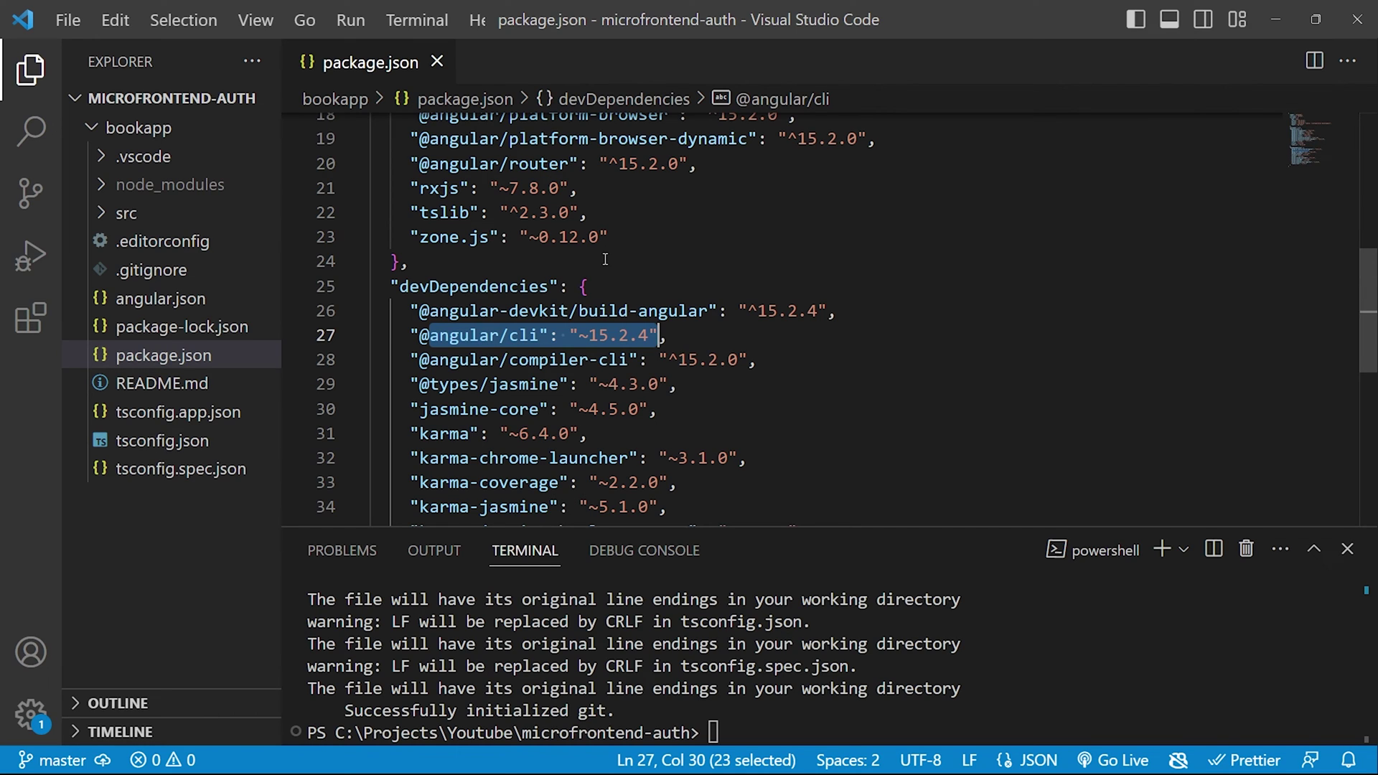
Close package.json, collapse bookapp, and recall the ng new command to edit its app name.
{"action": "left_click", "coordinate": [436, 64]}
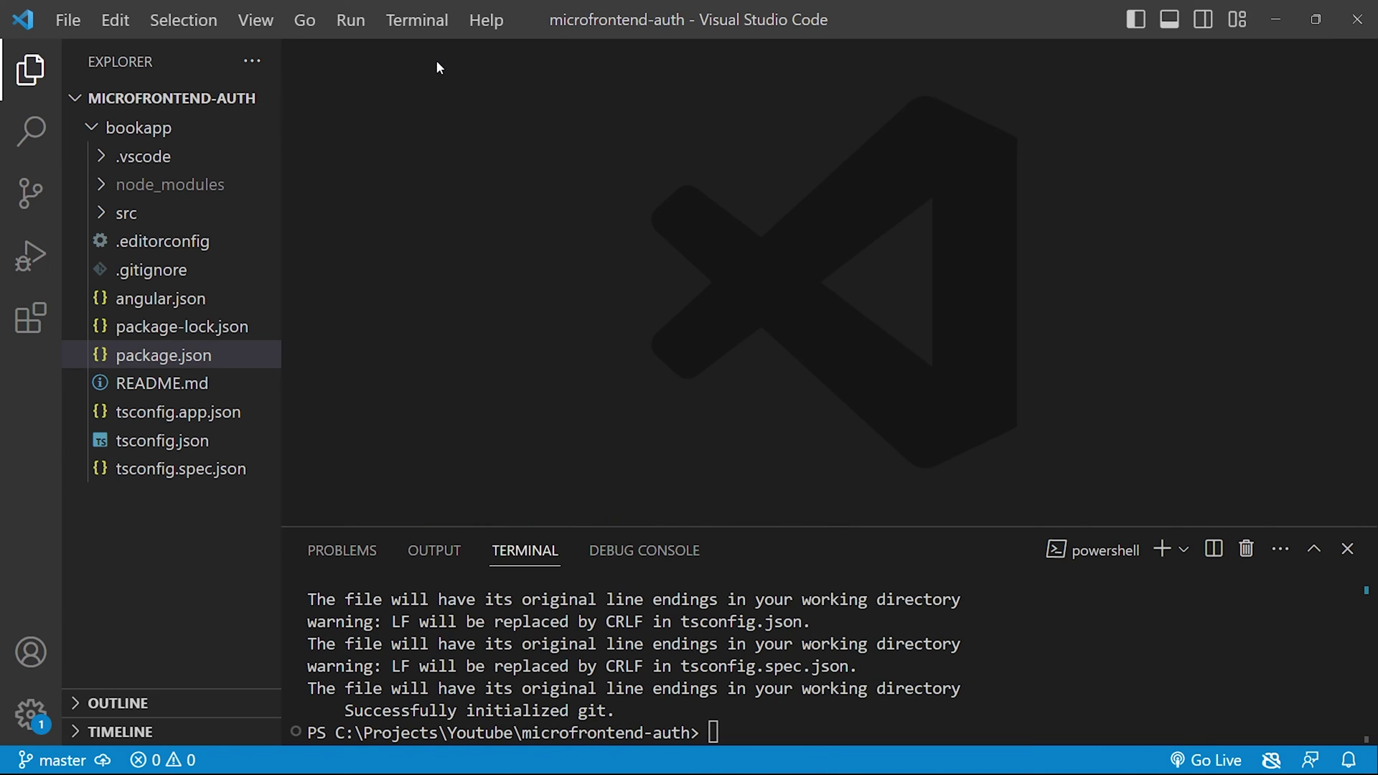
{"action": "left_click", "coordinate": [97, 129]}
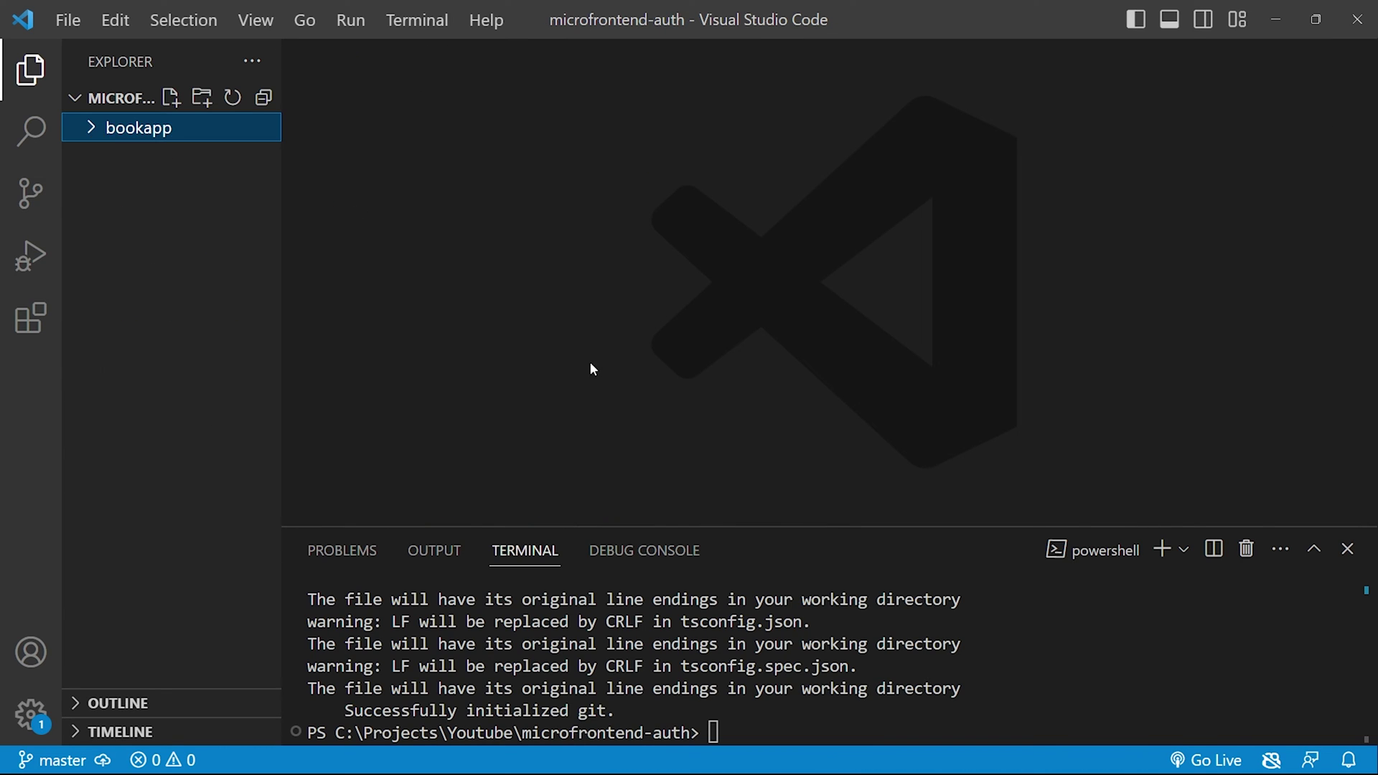
{"action": "left_click", "coordinate": [1059, 714]}
{"action": "key", "text": "Up"}
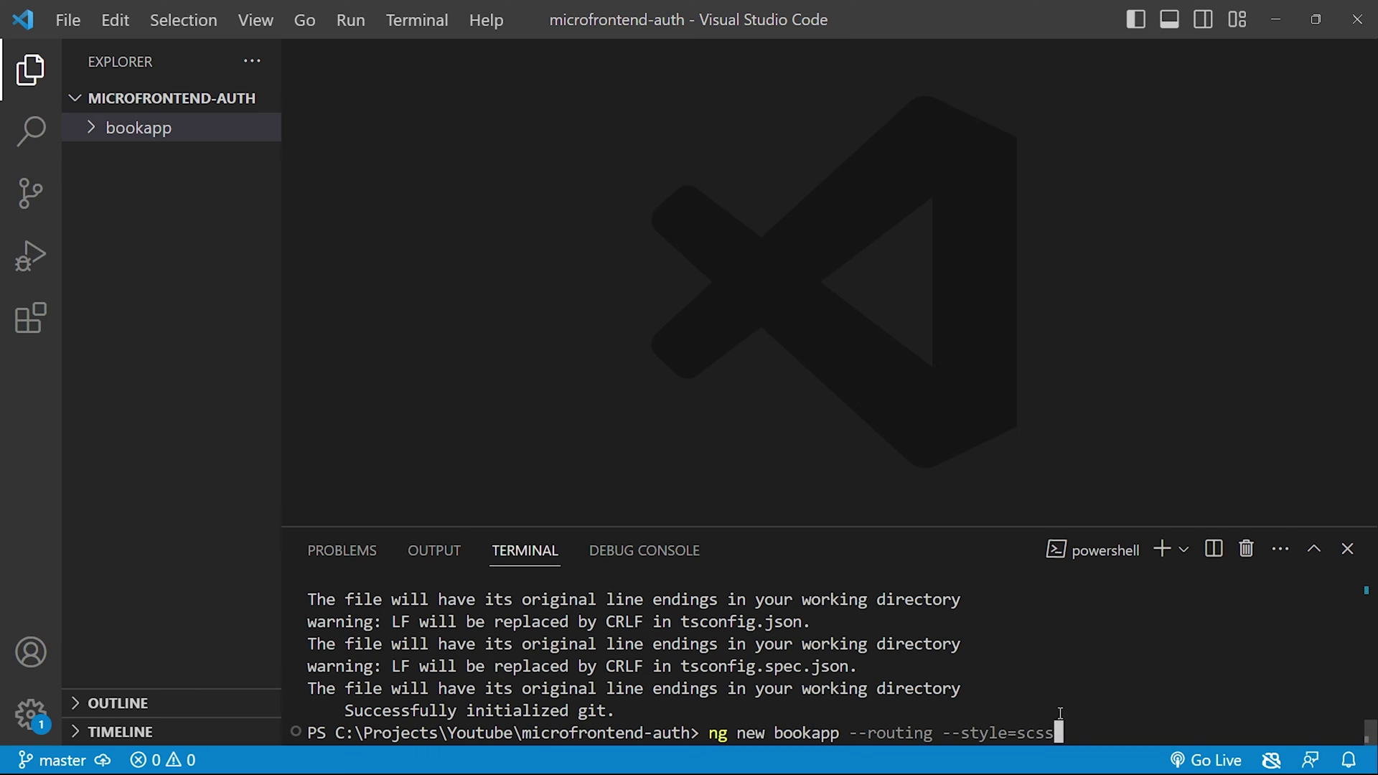
{"action": "key", "text": "ctrl+Left"}
{"action": "key", "text": "ctrl+Left"}
{"action": "key", "text": "ctrl+Left"}
{"action": "key", "text": "Left"}
{"action": "key", "text": "Left"}
{"action": "key", "text": "Left"}
{"action": "key", "text": "Left"}
{"action": "key", "text": "Left"}
{"action": "key", "text": "Left"}
{"action": "key", "text": "Left"}
{"action": "key", "text": "Left"}
{"action": "key", "text": "BackSpace"}
{"action": "key", "text": "BackSpace"}
{"action": "key", "text": "BackSpace"}
{"action": "key", "text": "BackSpace"}
{"action": "type", "text": "list"}
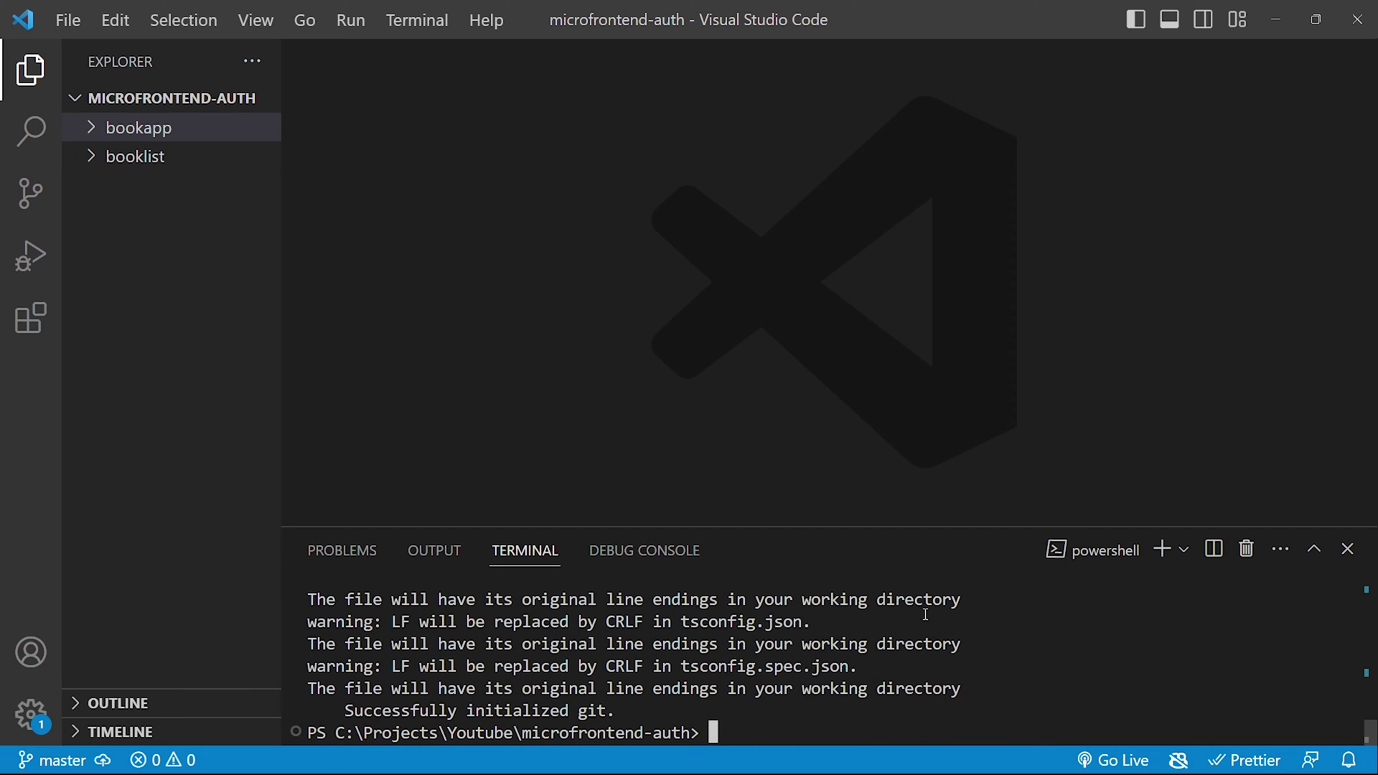
Replace booklist with reports in the ng new command and run it to create the reports app.
{"action": "key", "text": "Up"}
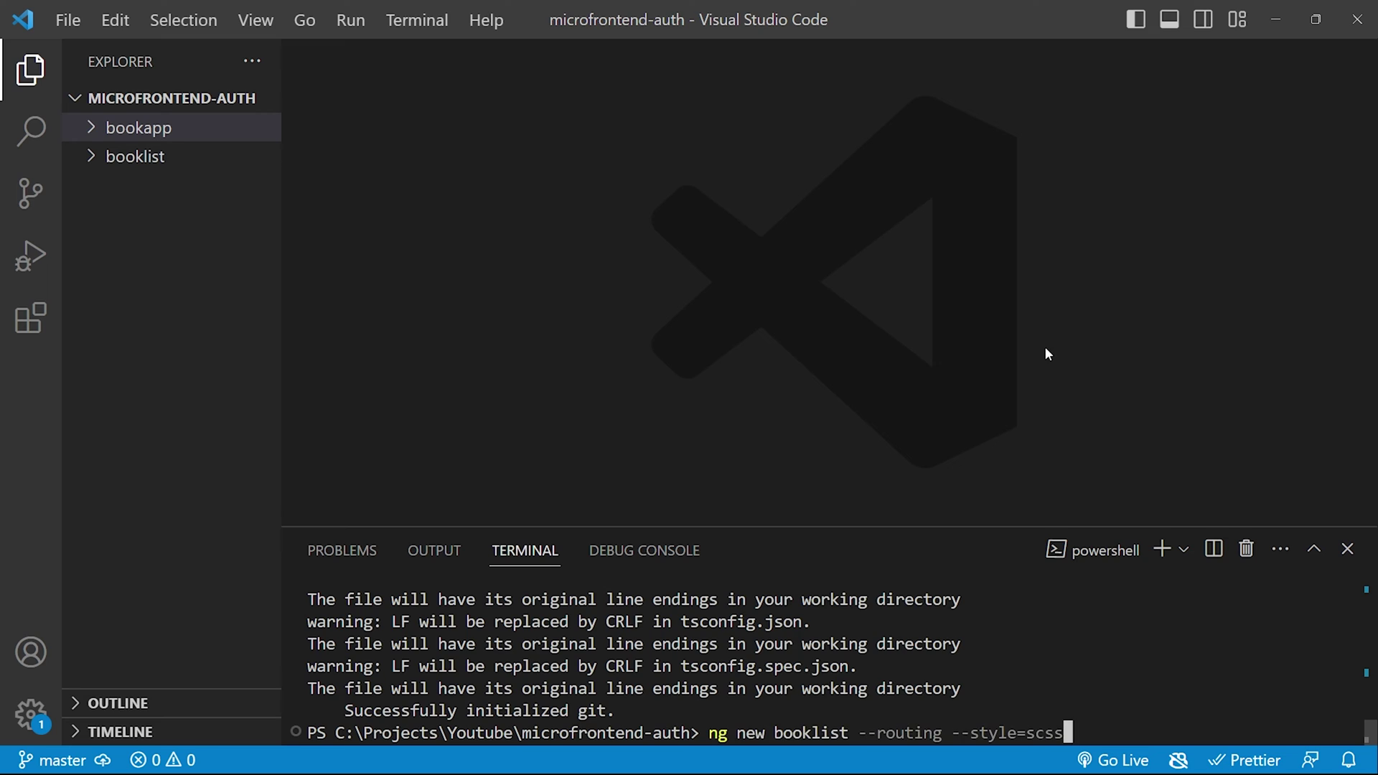
{"action": "key", "text": "Left"}
{"action": "key", "text": "Left"}
{"action": "key", "text": "Left"}
{"action": "key", "text": "Right"}
{"action": "key", "text": "Right"}
{"action": "key", "text": "Right"}
{"action": "key", "text": "Right"}
{"action": "key", "text": "BackSpace"}
{"action": "key", "text": "BackSpace"}
{"action": "key", "text": "BackSpace"}
{"action": "type", "text": "reports"}
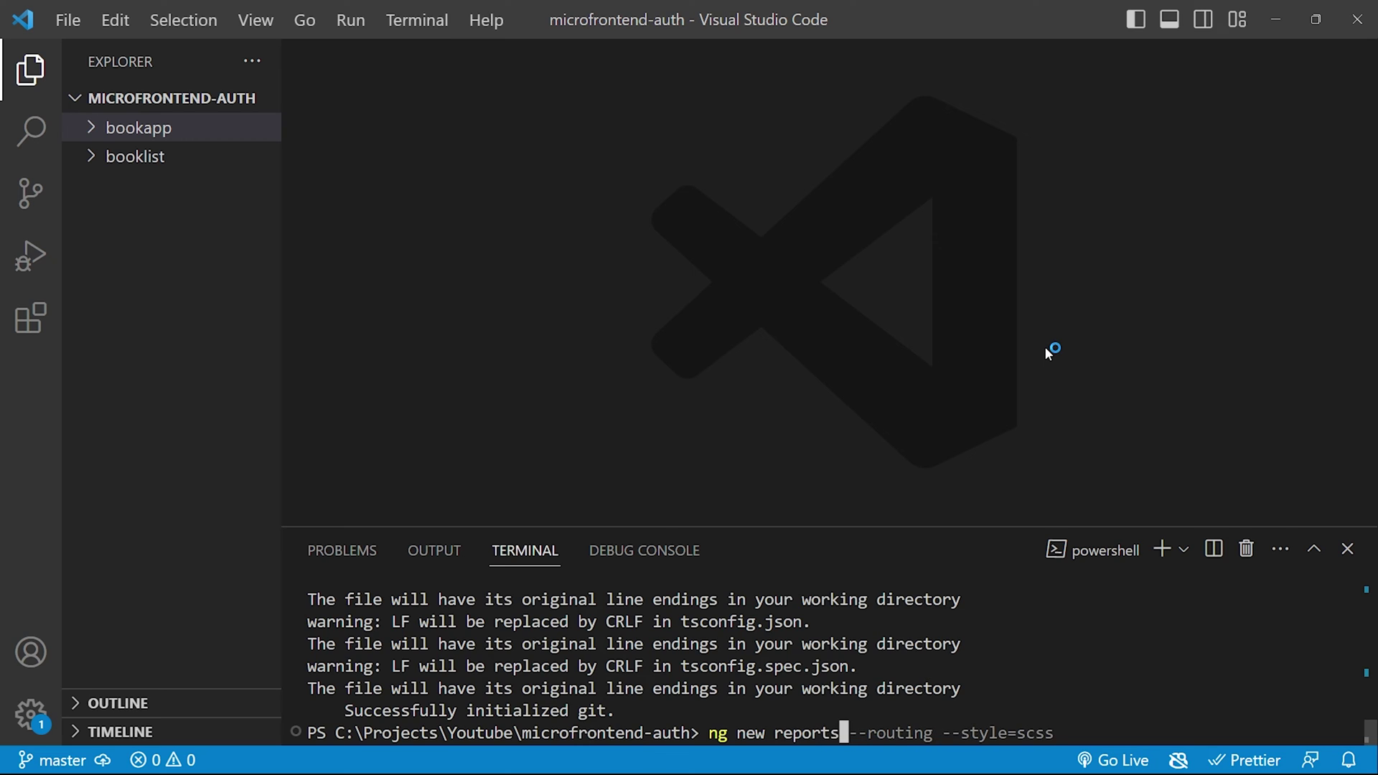
{"action": "key", "text": "End"}
{"action": "key", "text": "Return"}
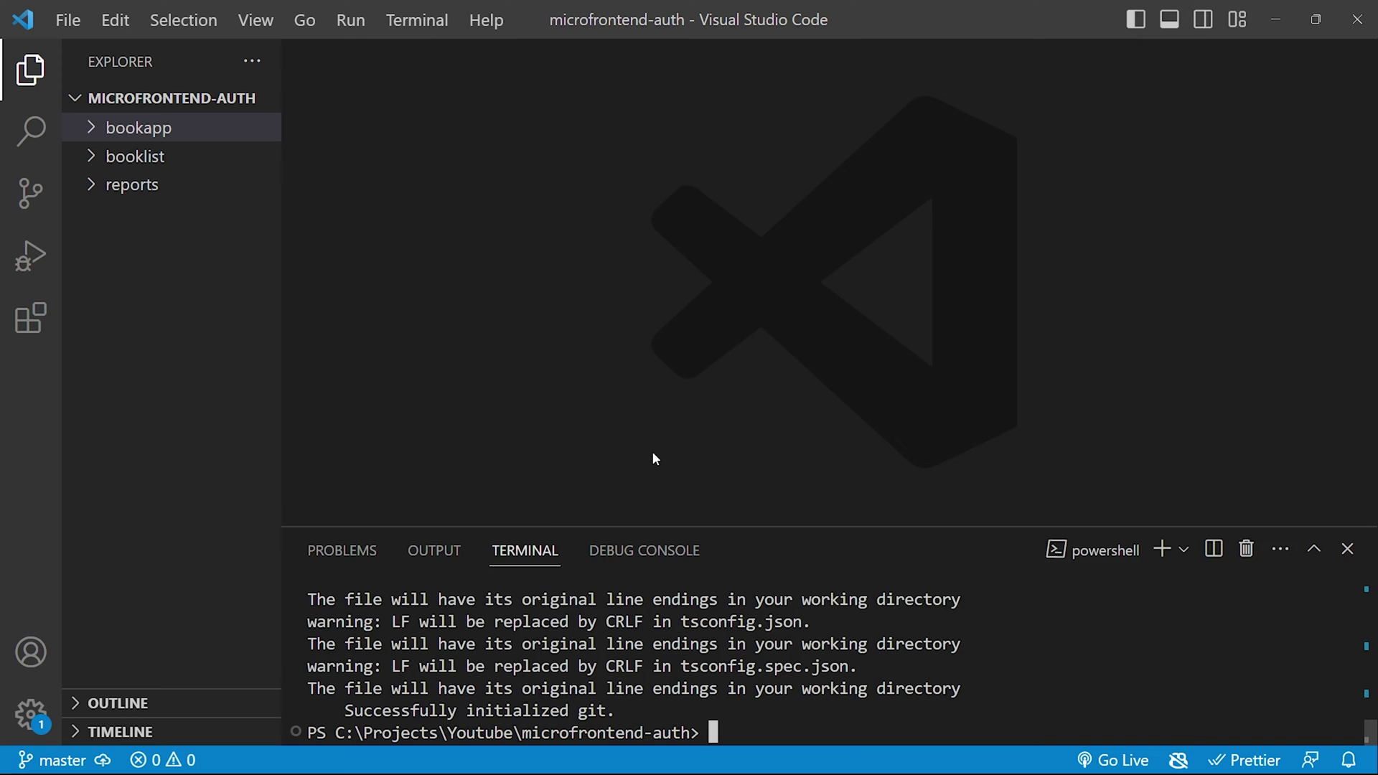
Enlarge the terminal area, add two more terminals, and cd the first into bookapp.
{"action": "left_click_drag", "start_coordinate": [950, 528], "coordinate": [951, 314]}
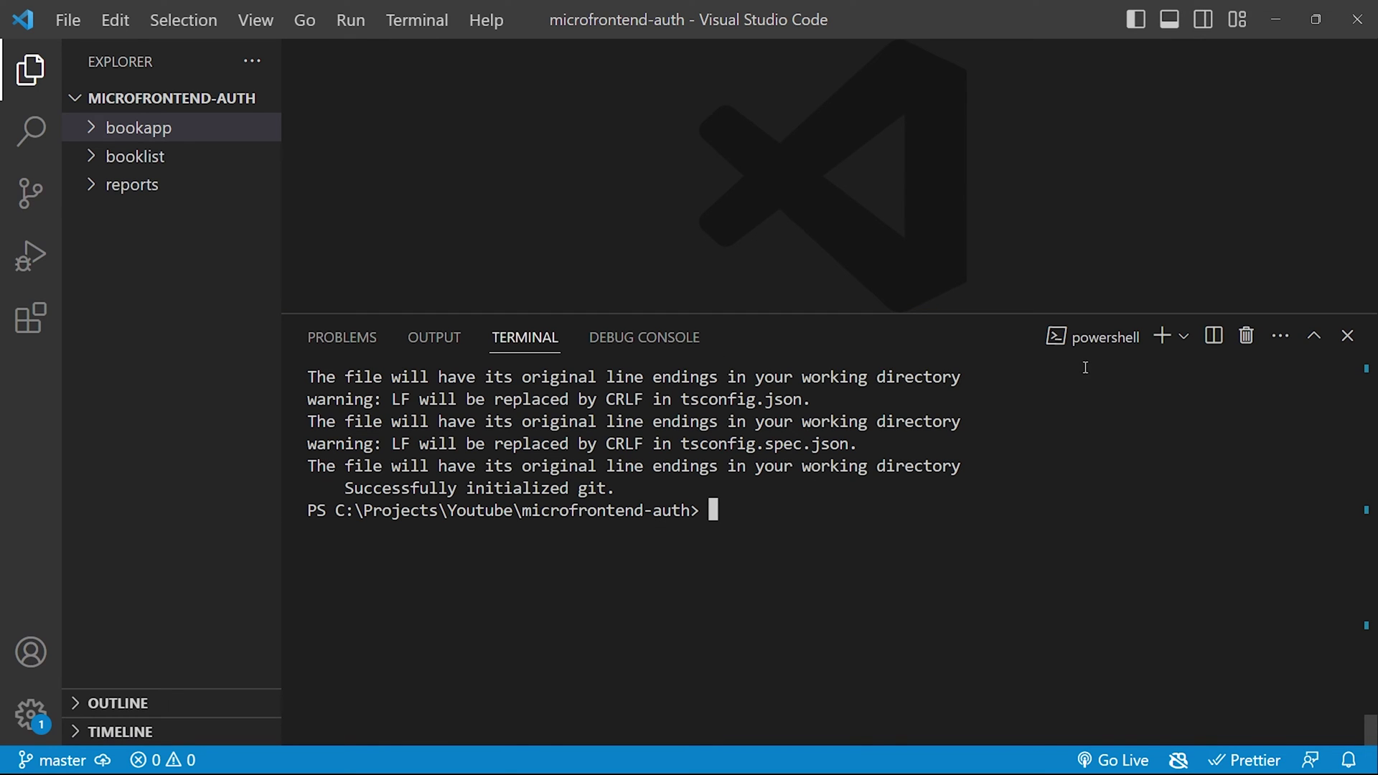
{"action": "left_click", "coordinate": [1162, 337]}
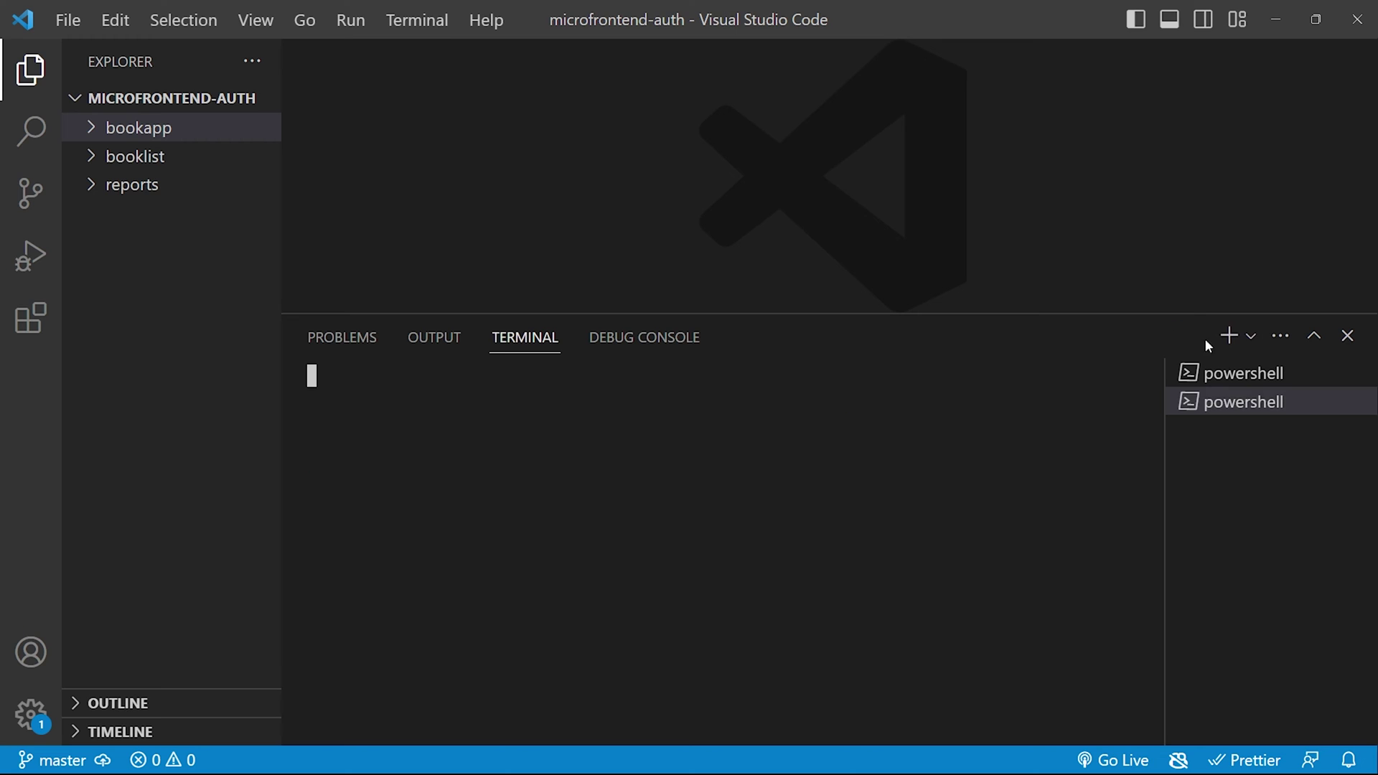
{"action": "left_click", "coordinate": [1236, 341]}
{"action": "left_click", "coordinate": [1277, 373]}
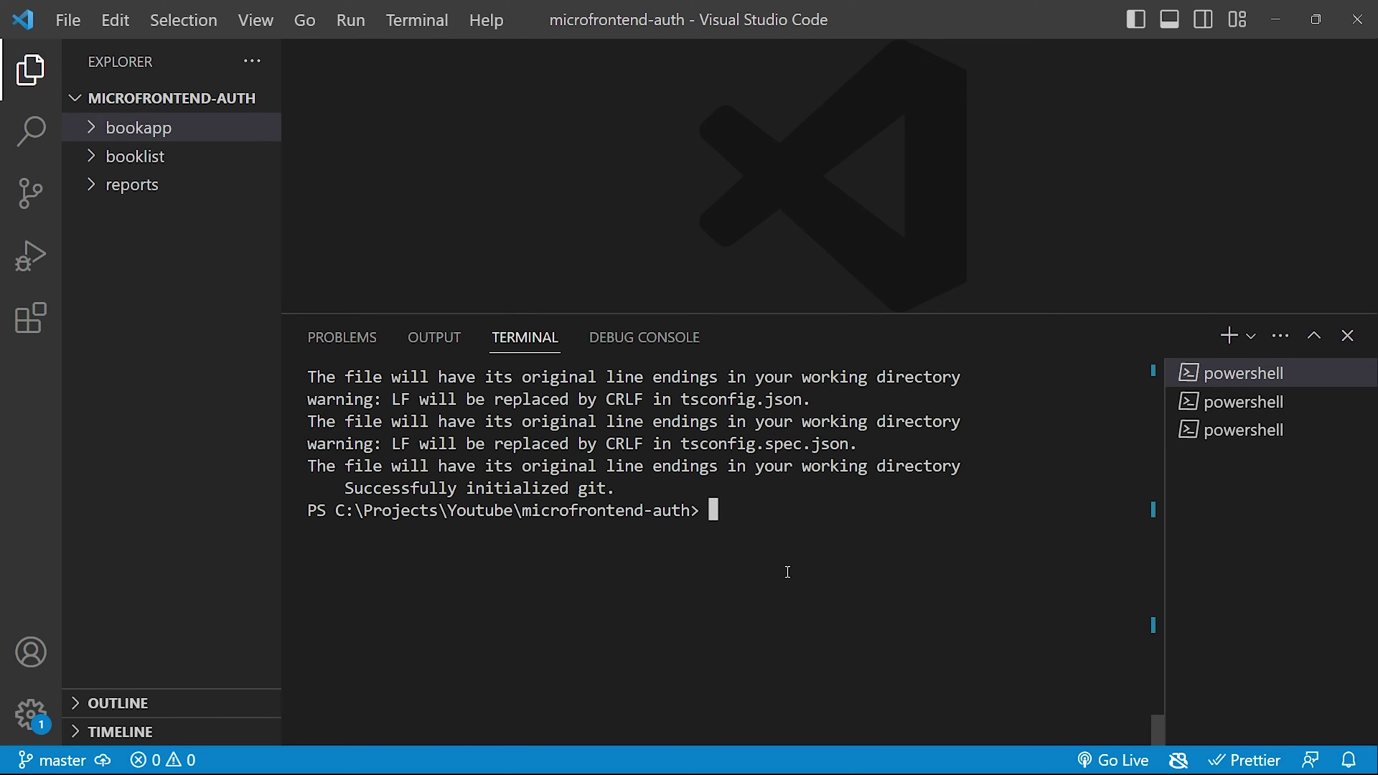
{"action": "type", "text": "cd .\\bookapp\\"}
{"action": "key", "text": "Return"}
Change the second terminal into booklist and the third into reports.
{"action": "left_click", "coordinate": [1243, 402]}
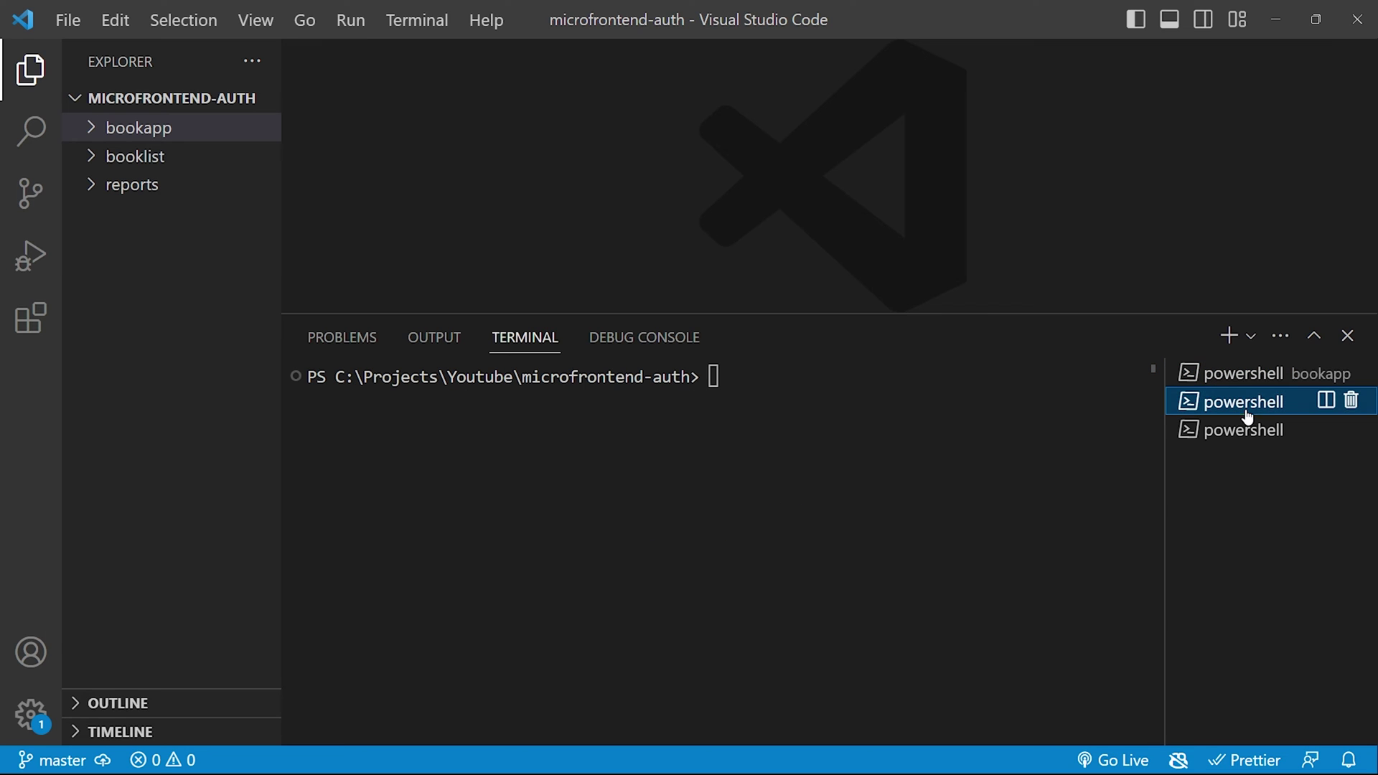
{"action": "left_click", "coordinate": [933, 564]}
{"action": "type", "text": "cd .\\booklist\\"}
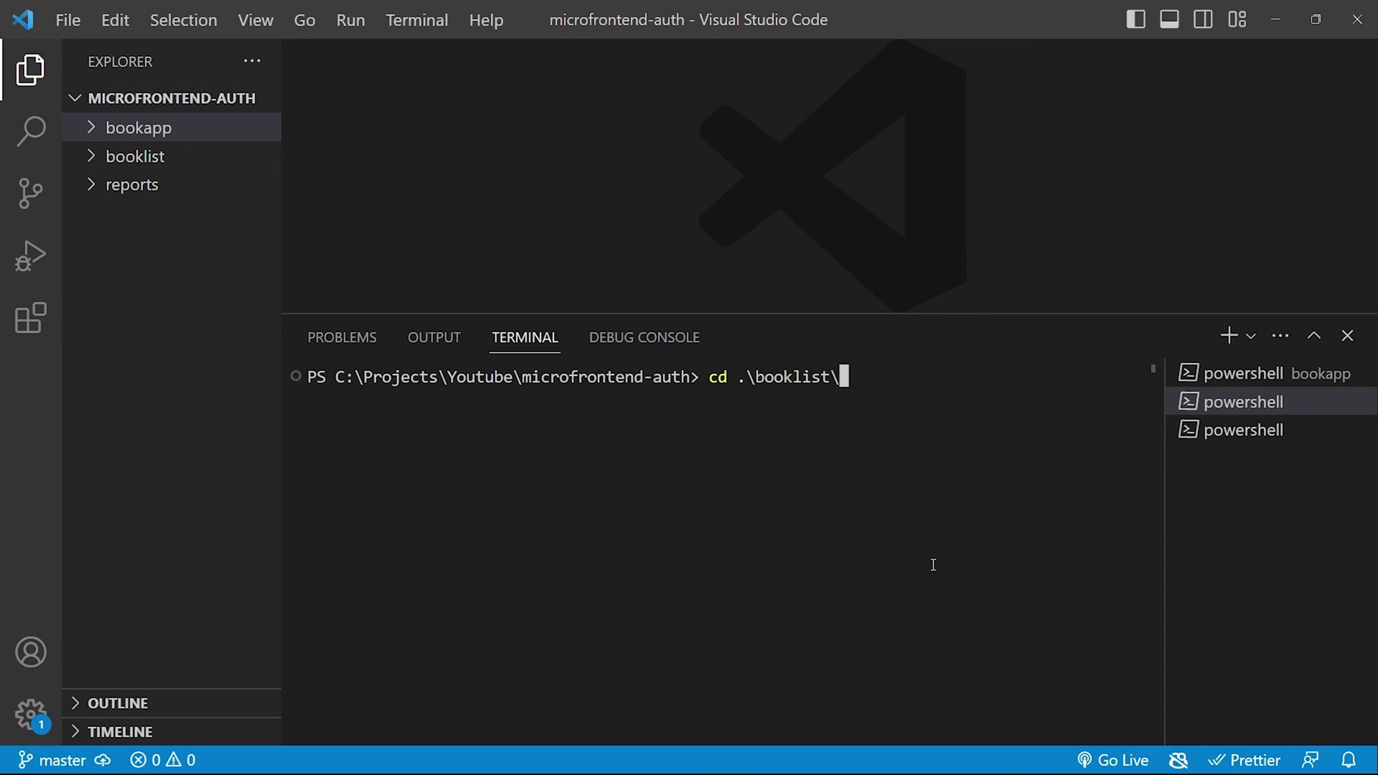
{"action": "key", "text": "Return"}
{"action": "left_click", "coordinate": [1244, 430]}
{"action": "left_click", "coordinate": [832, 513]}
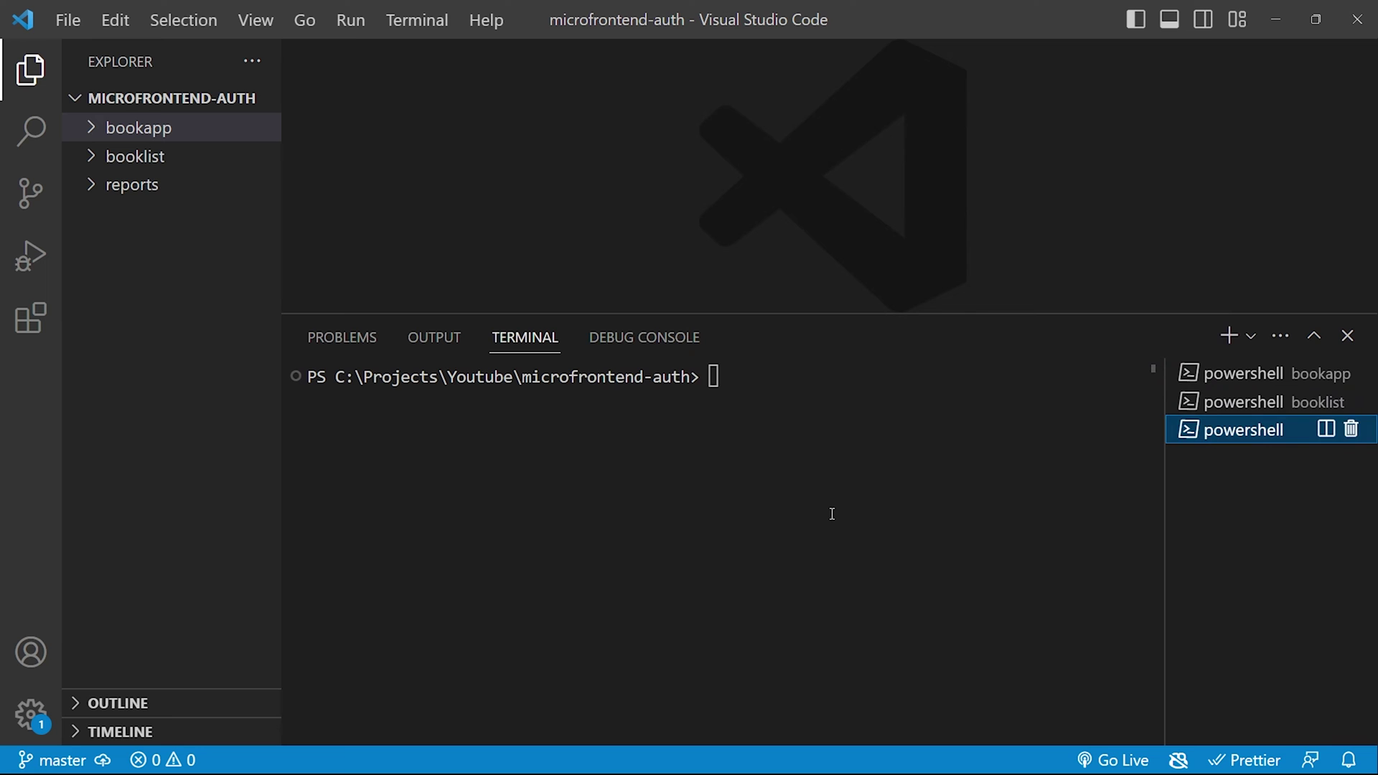
{"action": "type", "text": "cd"}
{"action": "key", "text": "Tab"}
{"action": "key", "text": "Tab"}
{"action": "key", "text": "Tab"}
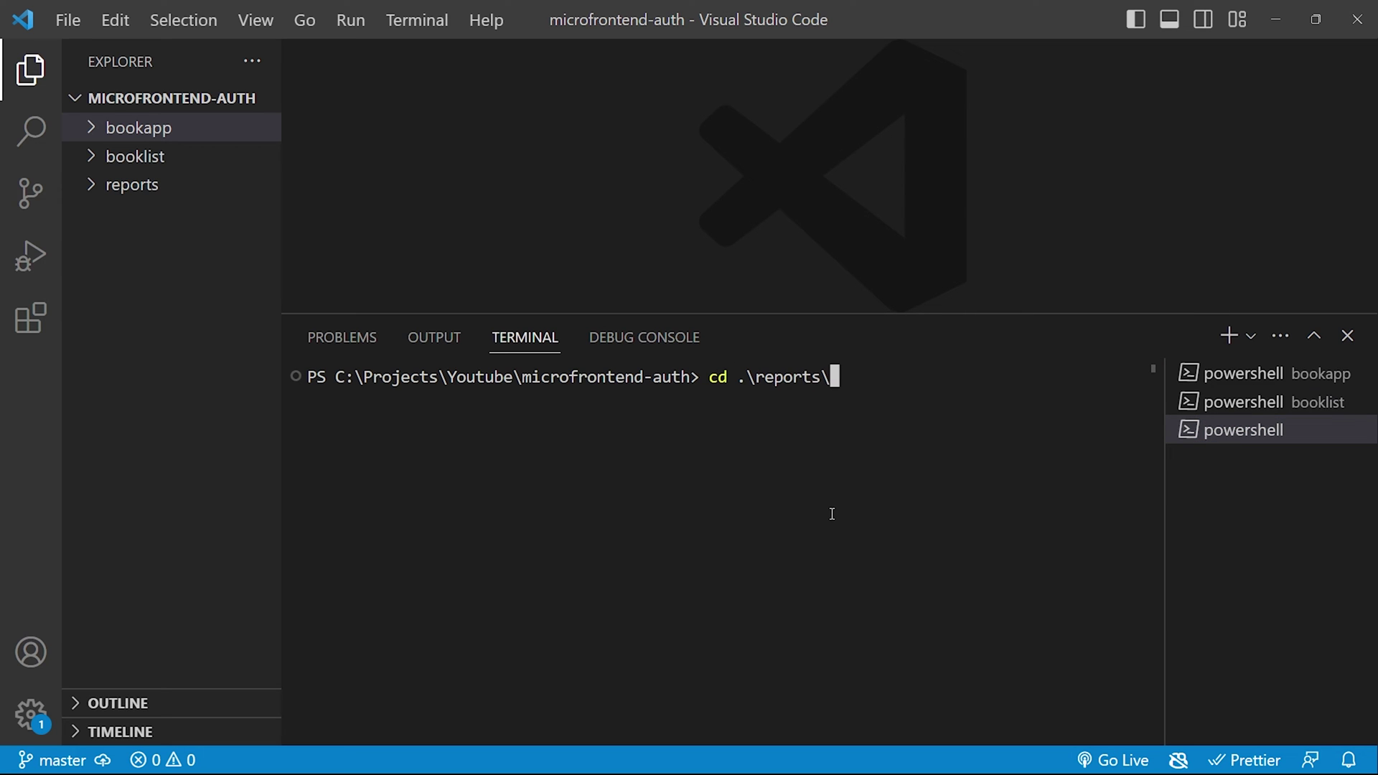
{"action": "key", "text": "Return"}
Run ng s -o in the bookapp terminal to serve it and open it in the browser.
{"action": "left_click", "coordinate": [1243, 373]}
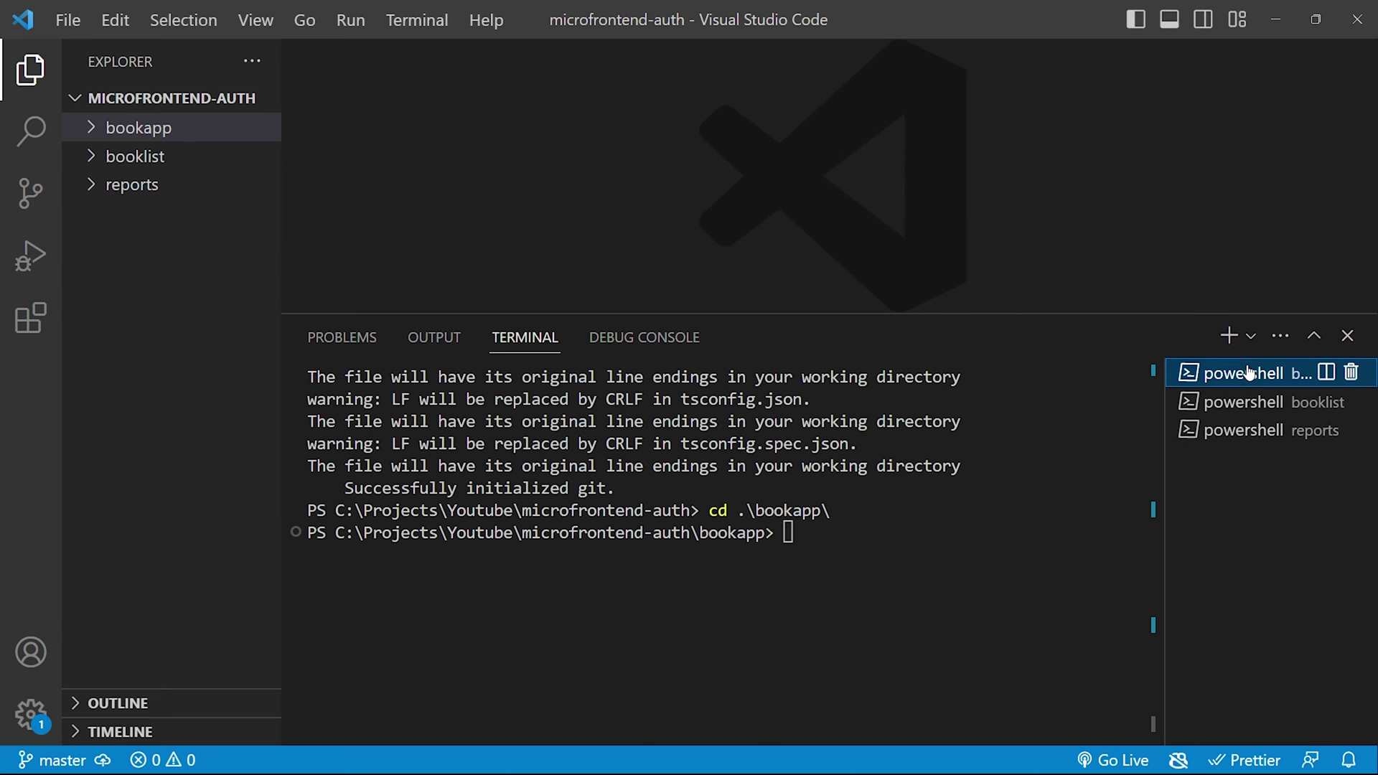
{"action": "left_click", "coordinate": [1012, 483]}
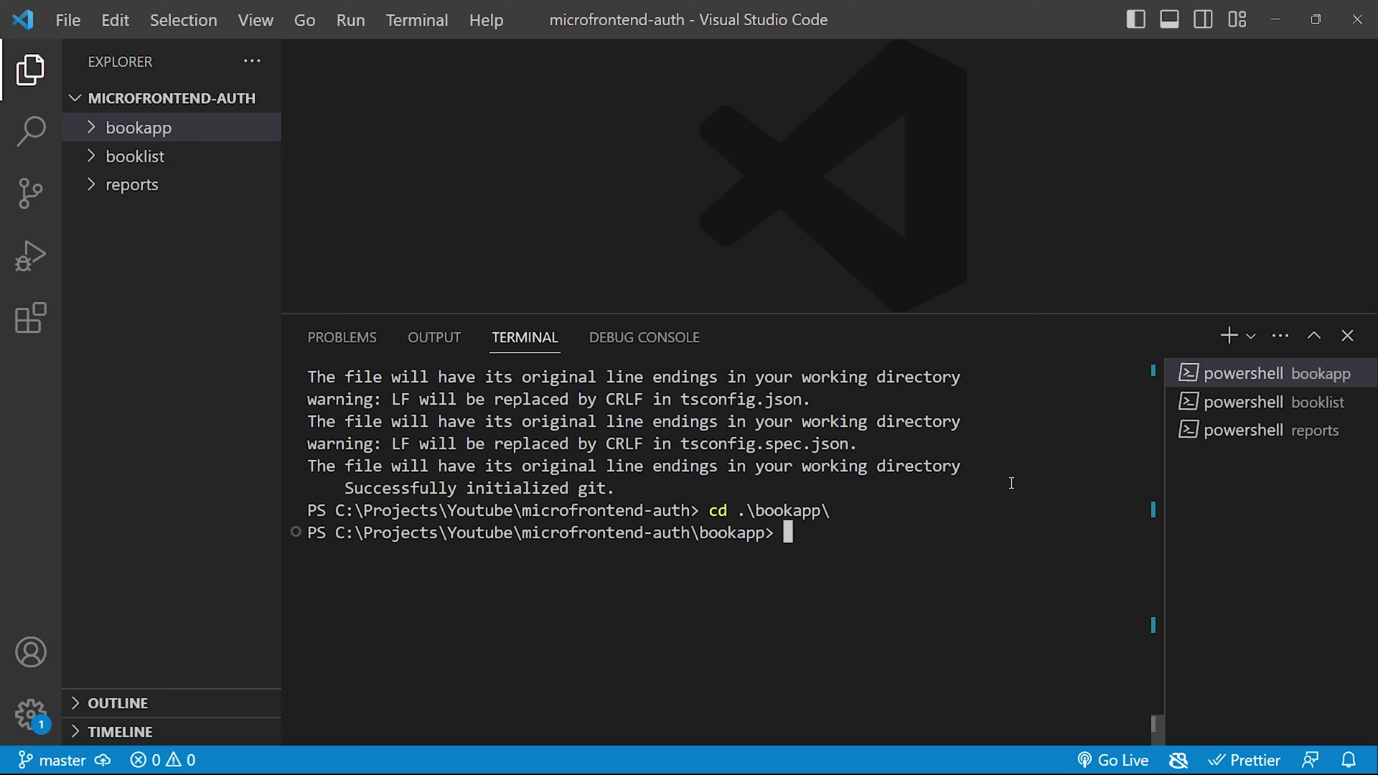
{"action": "type", "text": "ng s "}
{"action": "type", "text": "-o"}
{"action": "key", "text": "Return"}
{"action": "left_click", "coordinate": [1271, 401]}
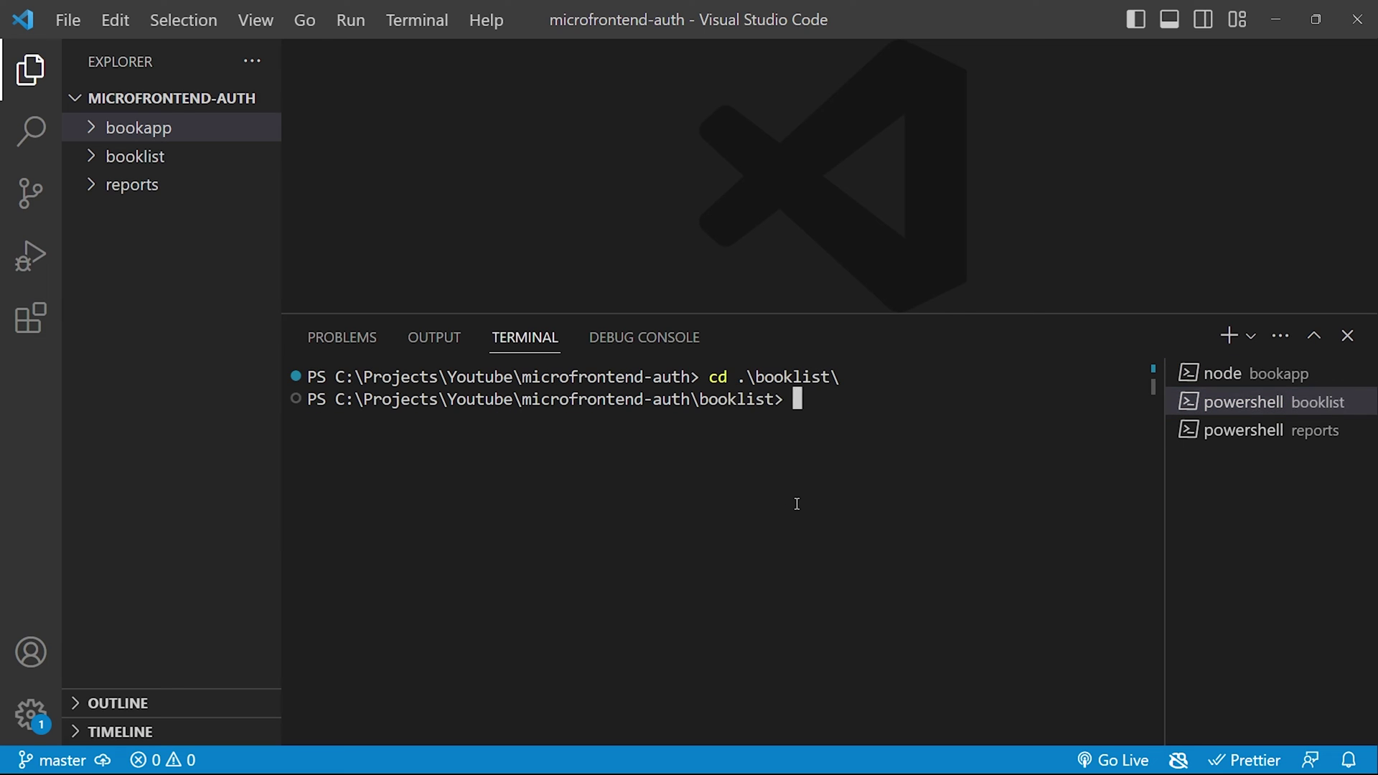
{"action": "type", "text": "ng s "}
{"action": "type", "text": "-o"}
Run ng s -o in the booklist and reports terminals, then view bookapp's server output.
{"action": "key", "text": "Return"}
{"action": "left_click", "coordinate": [1224, 430]}
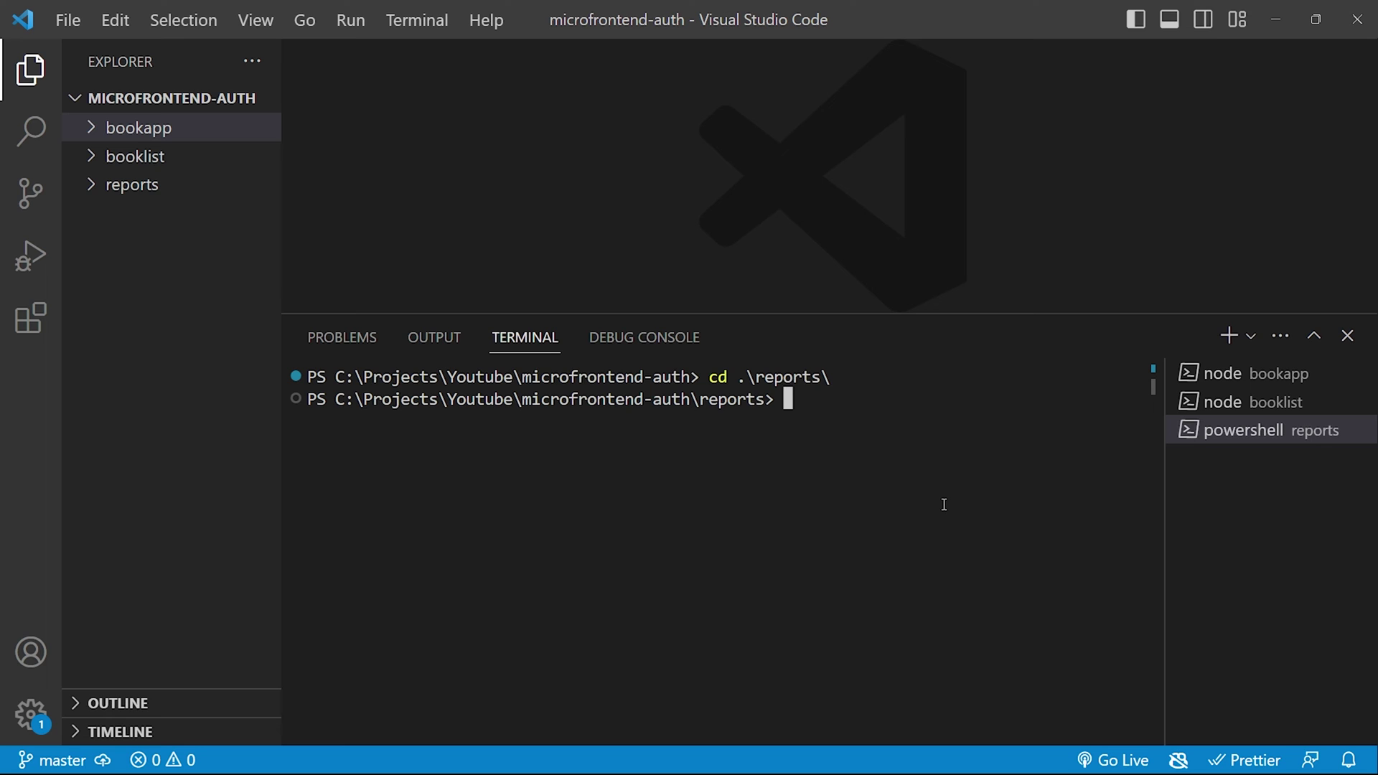
{"action": "type", "text": "ng s -o"}
{"action": "key", "text": "Return"}
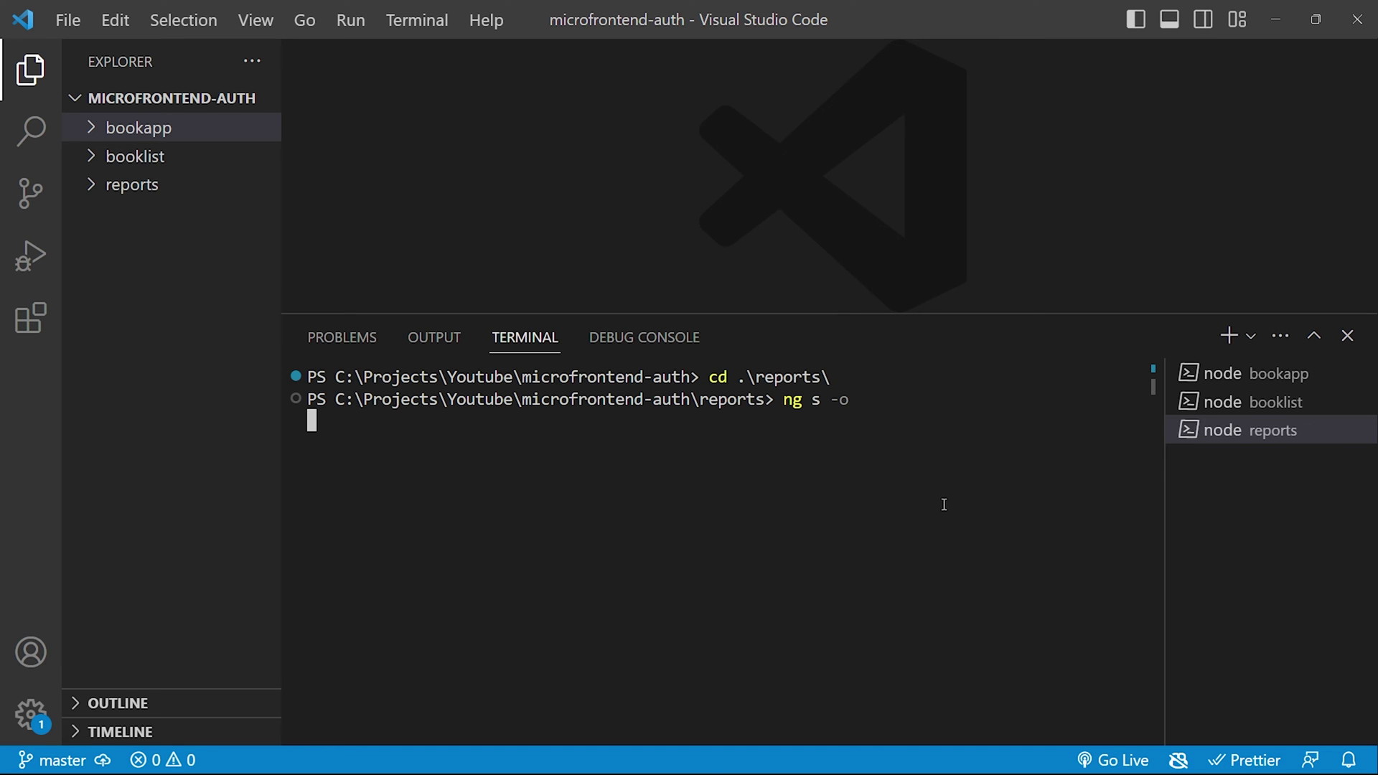
{"action": "left_click", "coordinate": [1257, 374]}
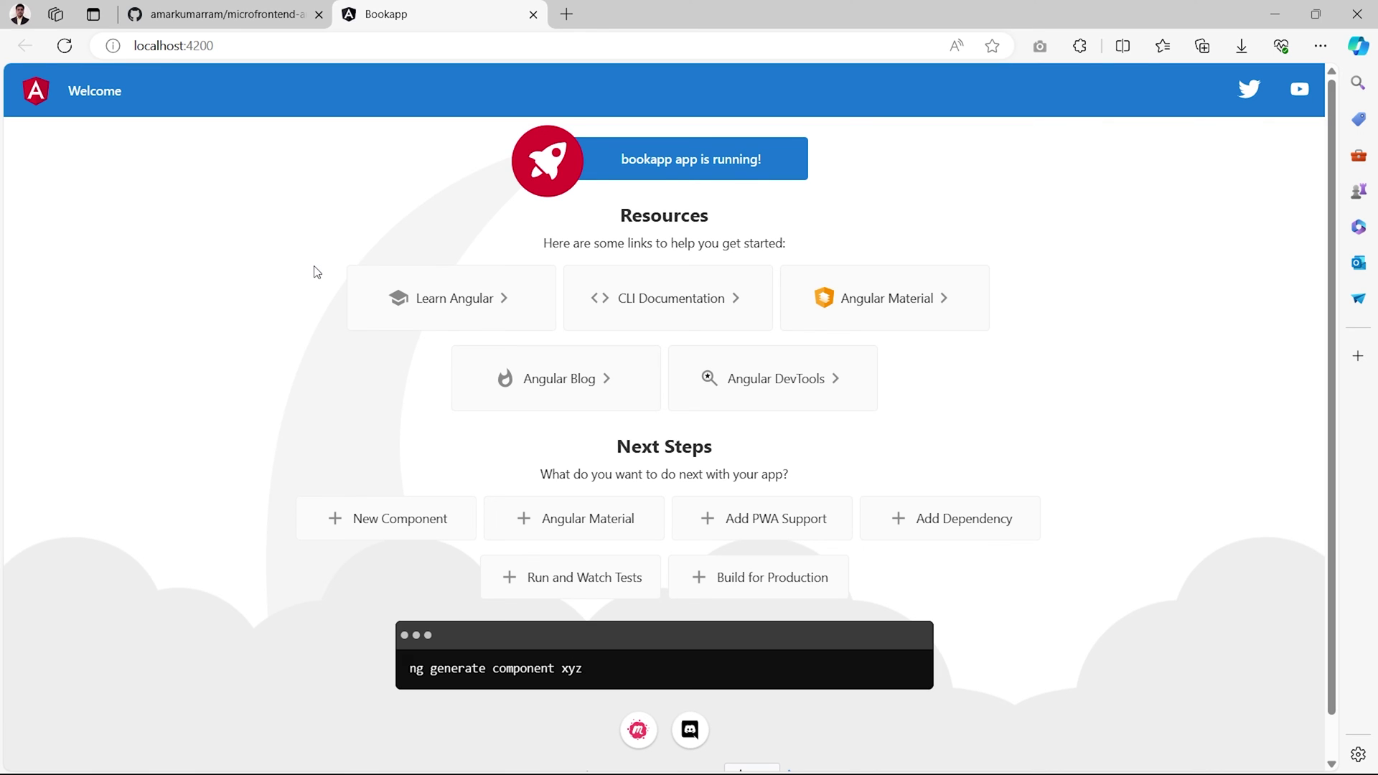
Switch back from the Bookapp browser tab to Visual Studio Code with Alt+Tab.
{"action": "key", "text": "alt+Tab"}
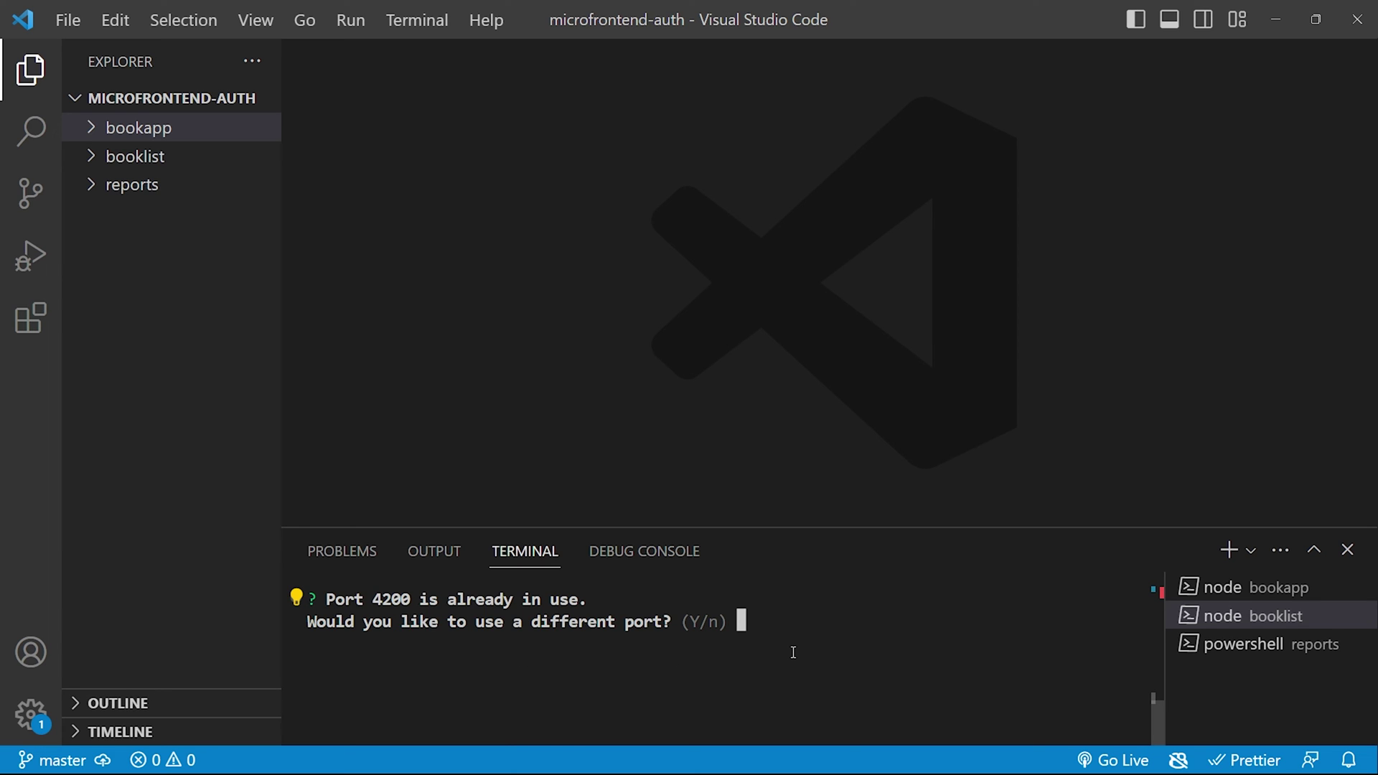
{"action": "type", "text": "y"}
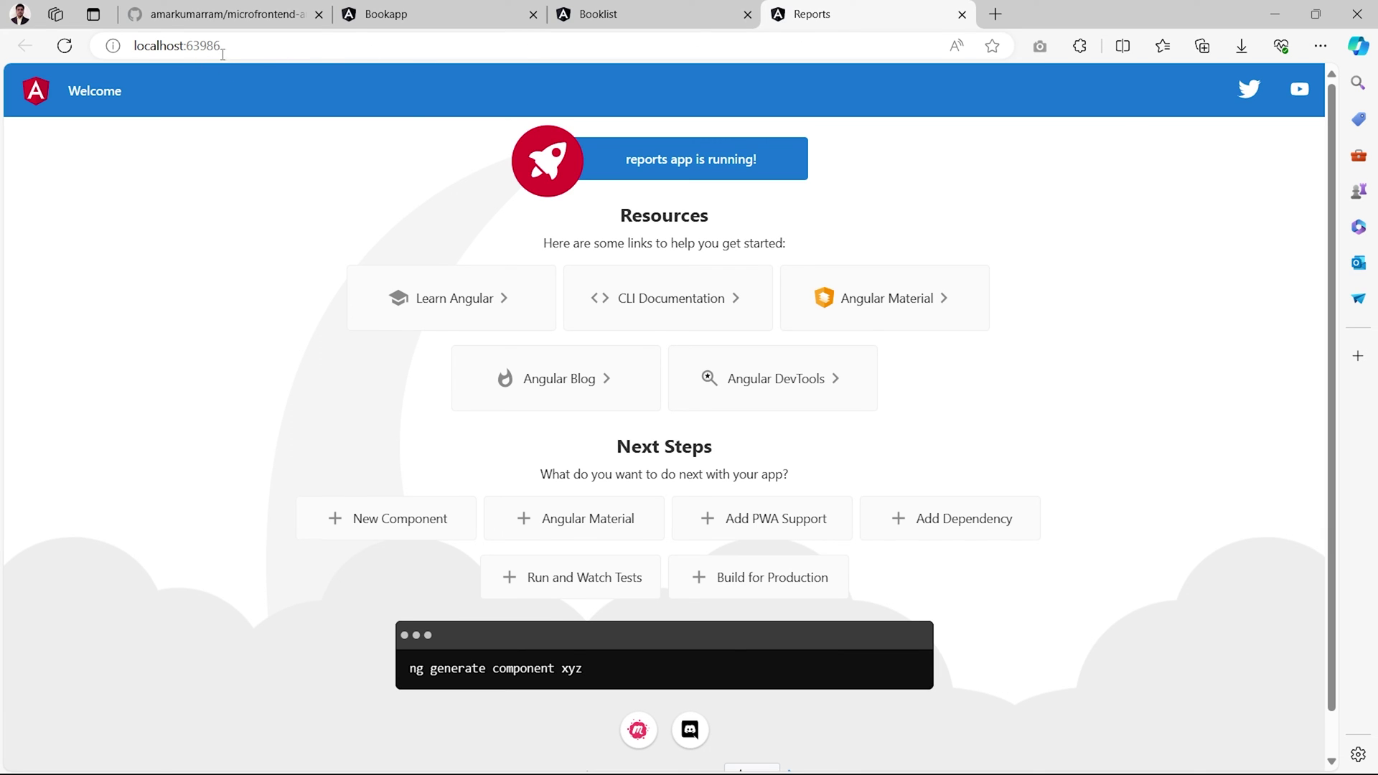
View the running booklist app tab, then the bookapp tab in Edge.
{"action": "left_click", "coordinate": [649, 14]}
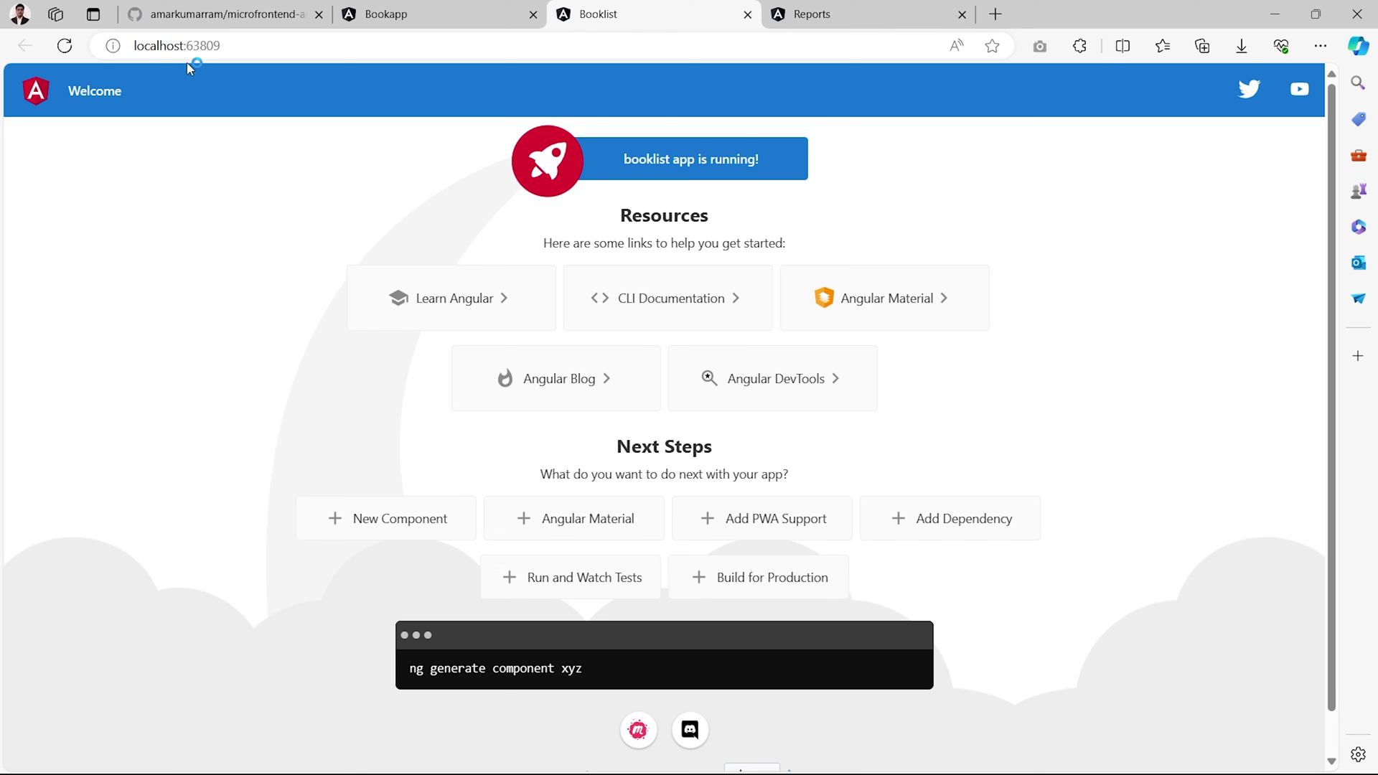
{"action": "left_click", "coordinate": [437, 26]}
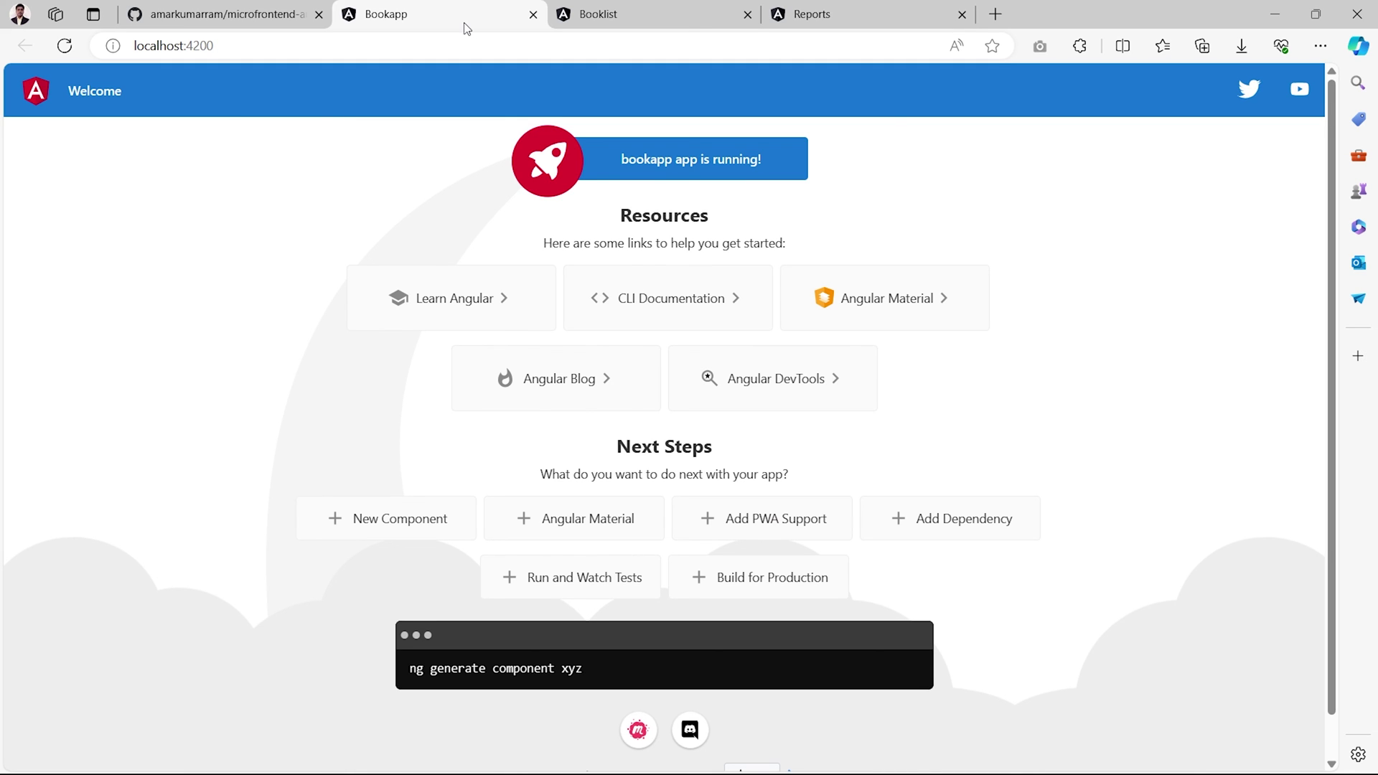
{"action": "left_click", "coordinate": [238, 15]}
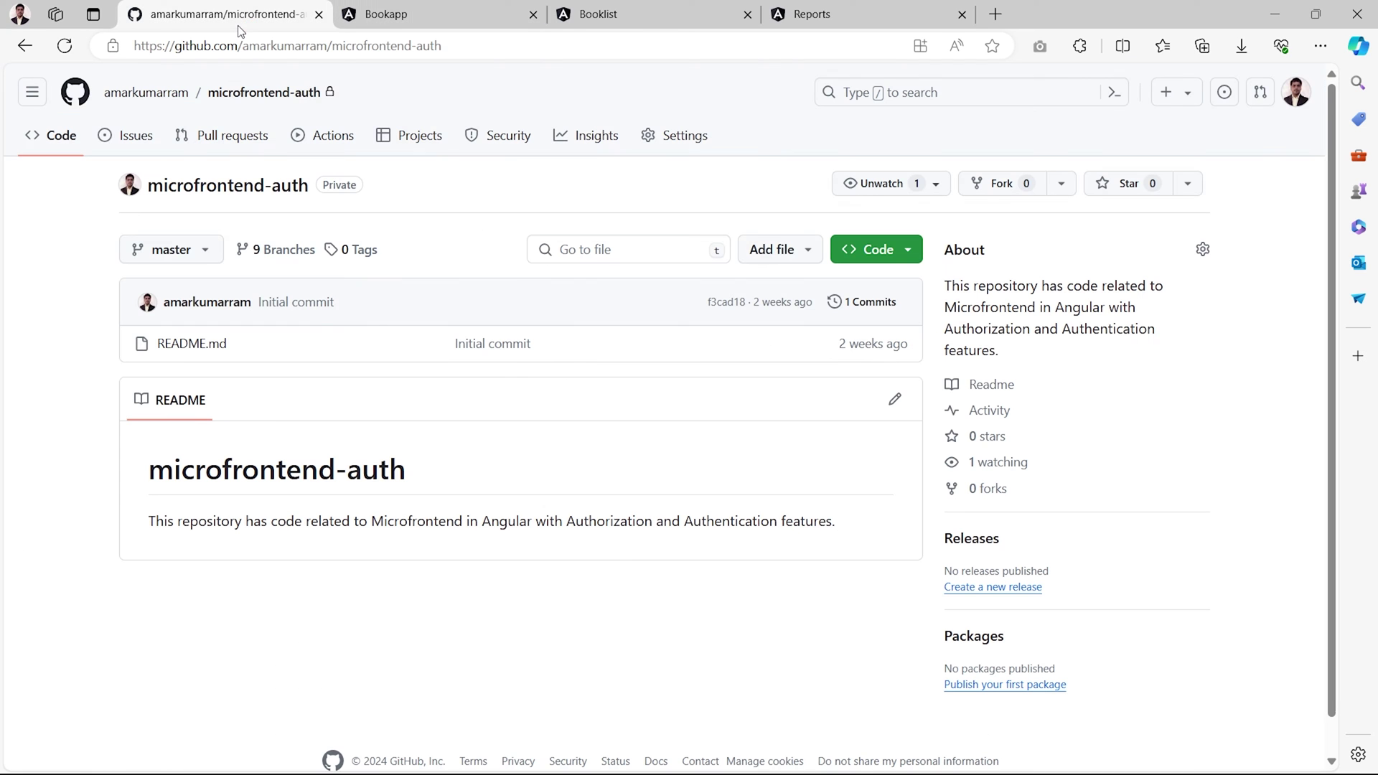